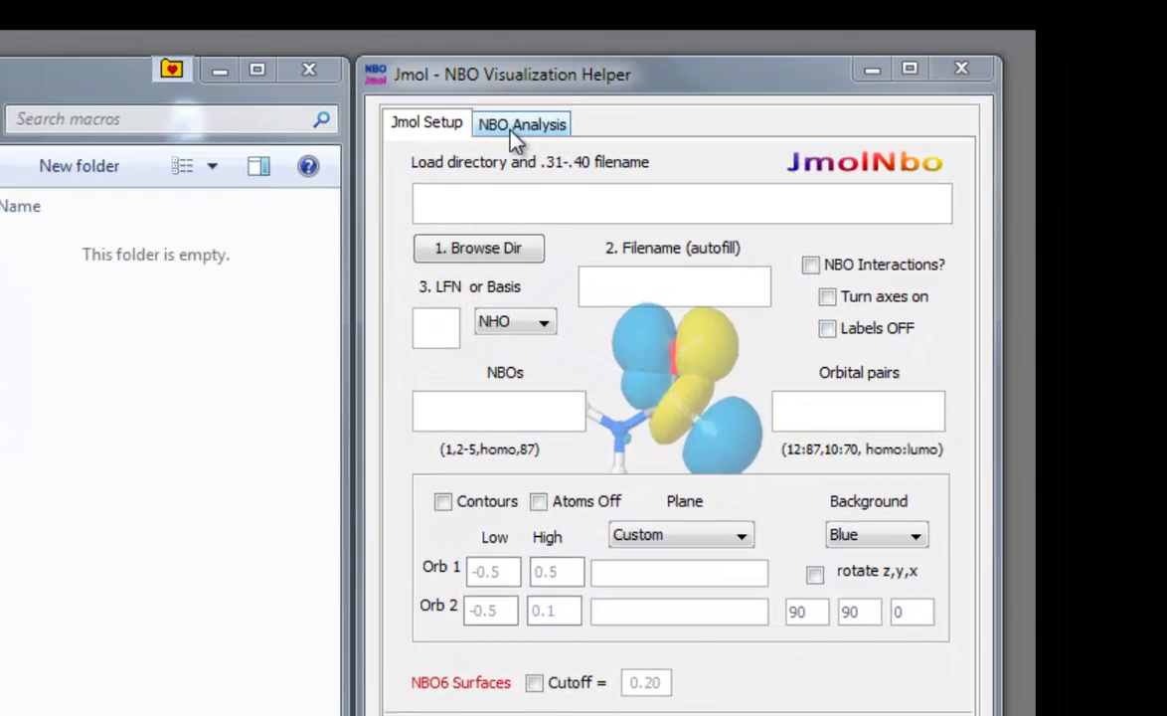
Load the FORM_A6311.37 file from the Form_A6311 folder into the Jmol setup
click(597, 118)
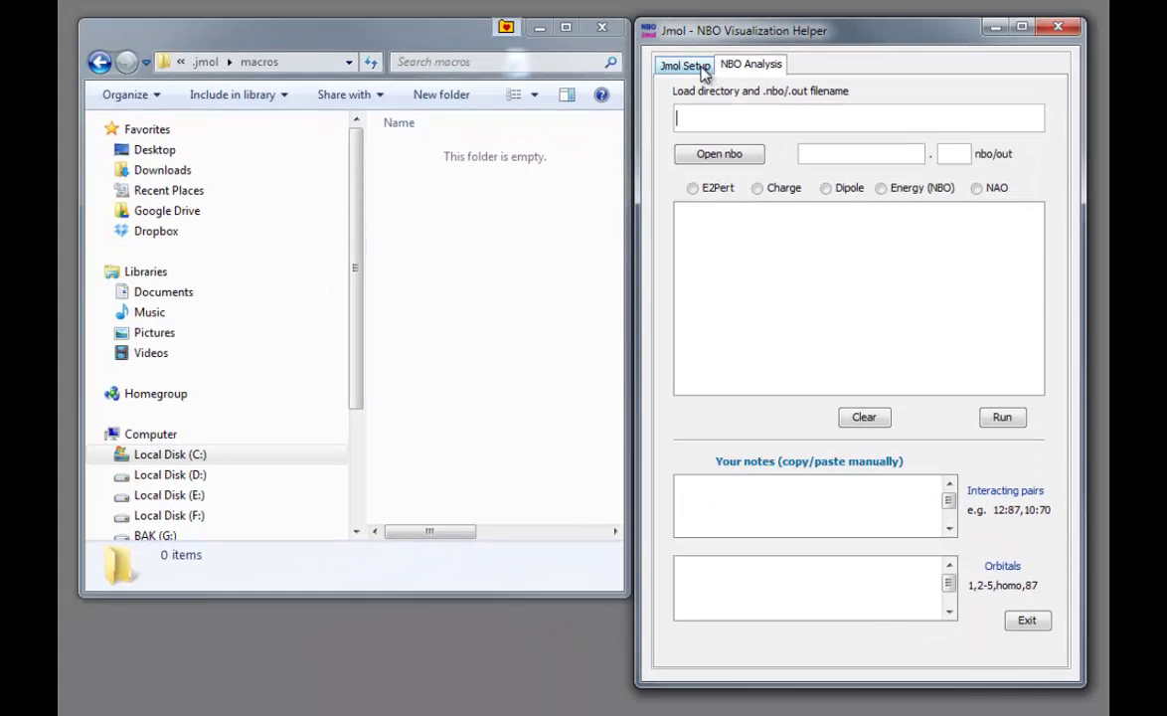
click(702, 67)
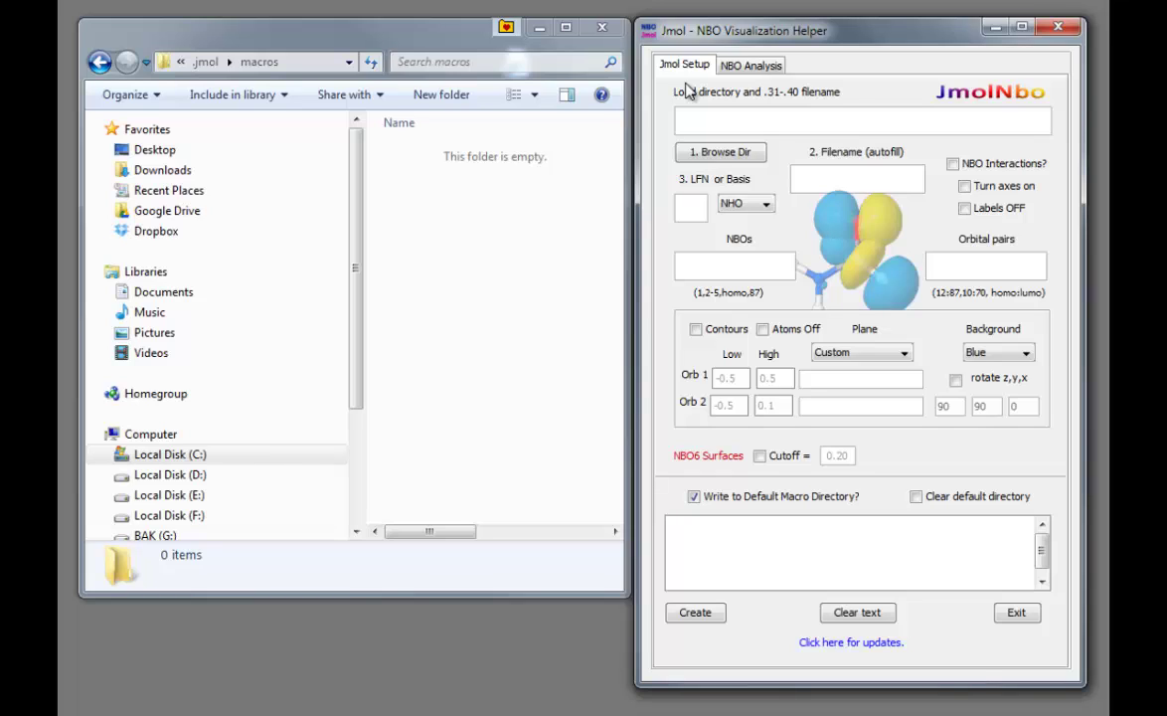
click(717, 155)
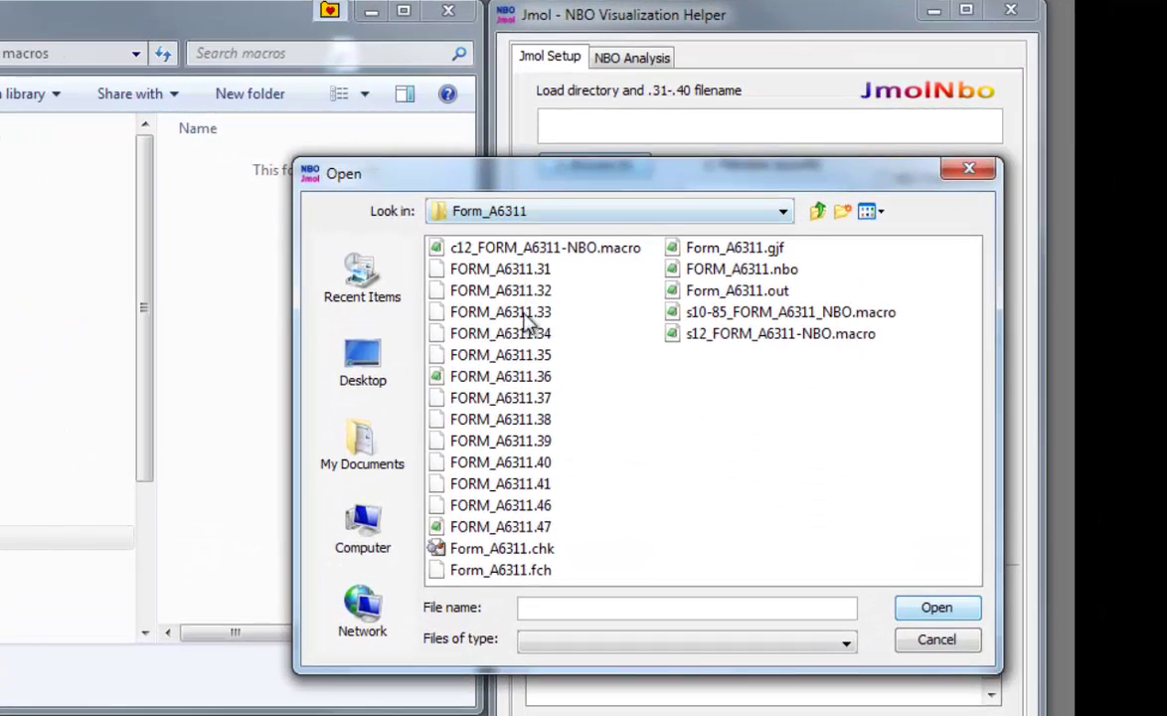
click(512, 398)
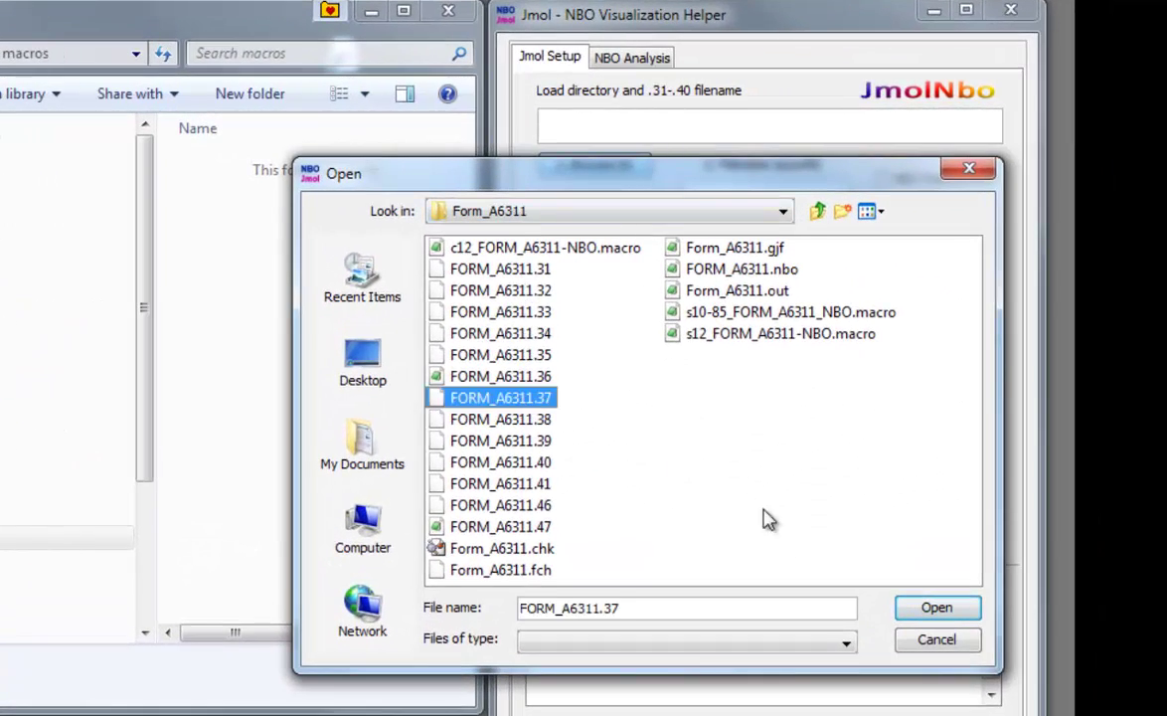
click(965, 617)
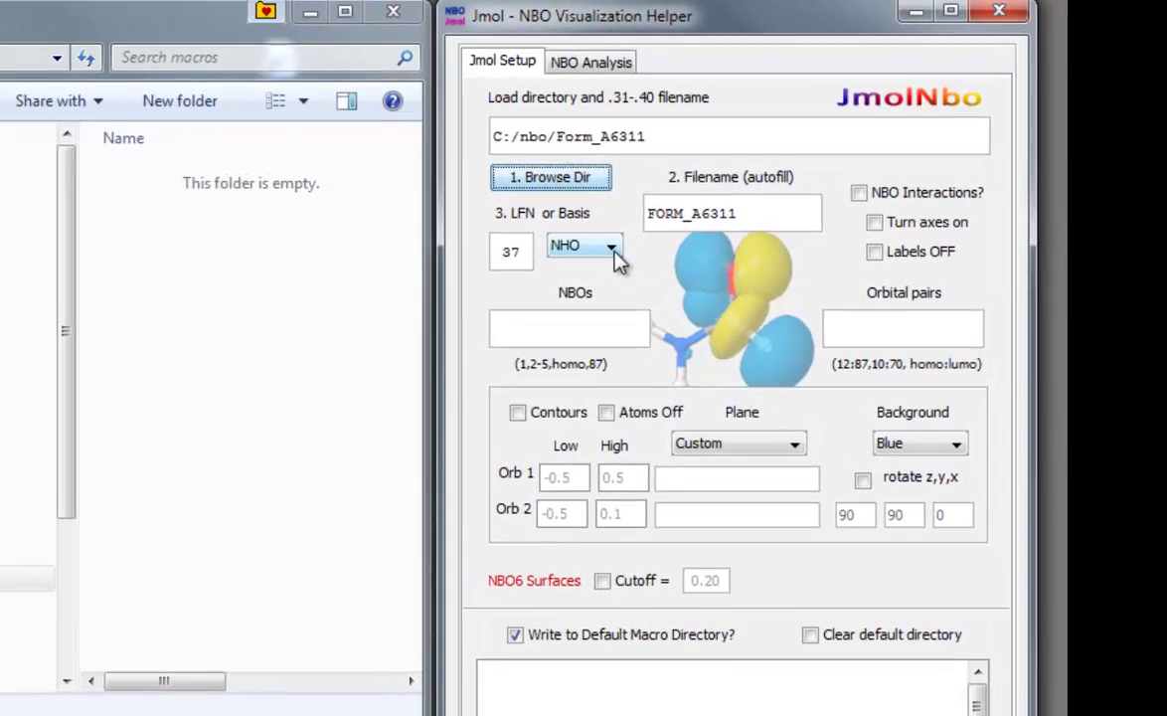
Try the NAO, NLMO and MO basis options in turn for the loaded file
click(636, 230)
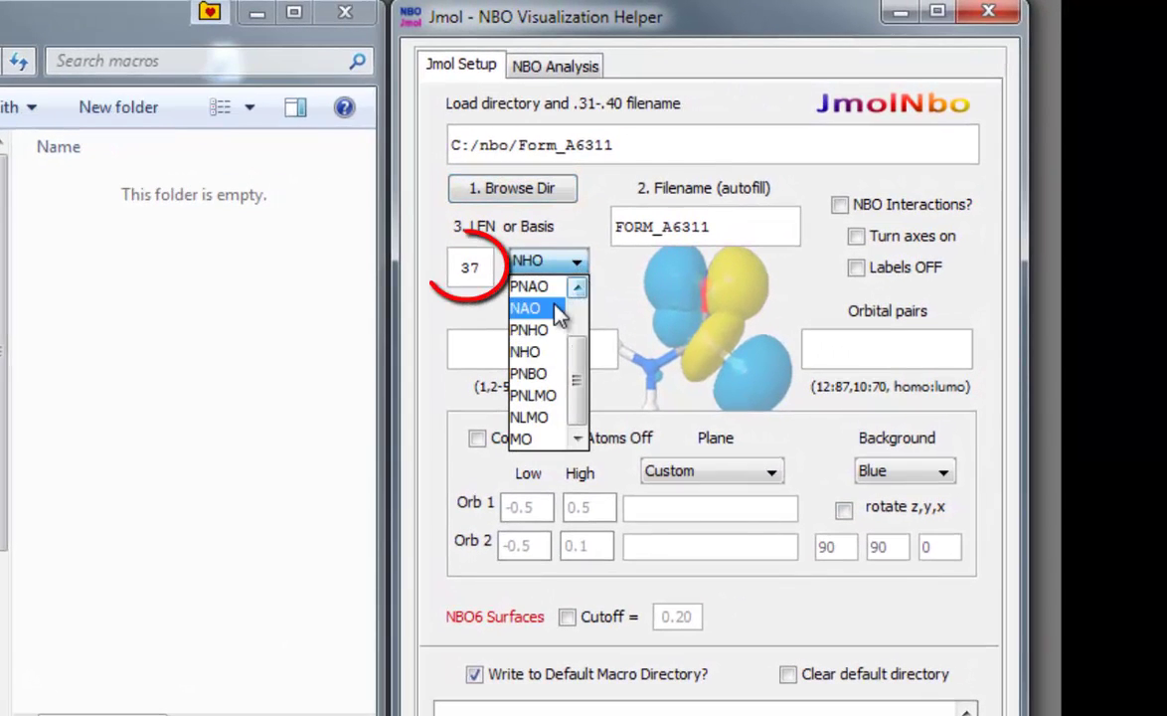
click(557, 311)
click(579, 268)
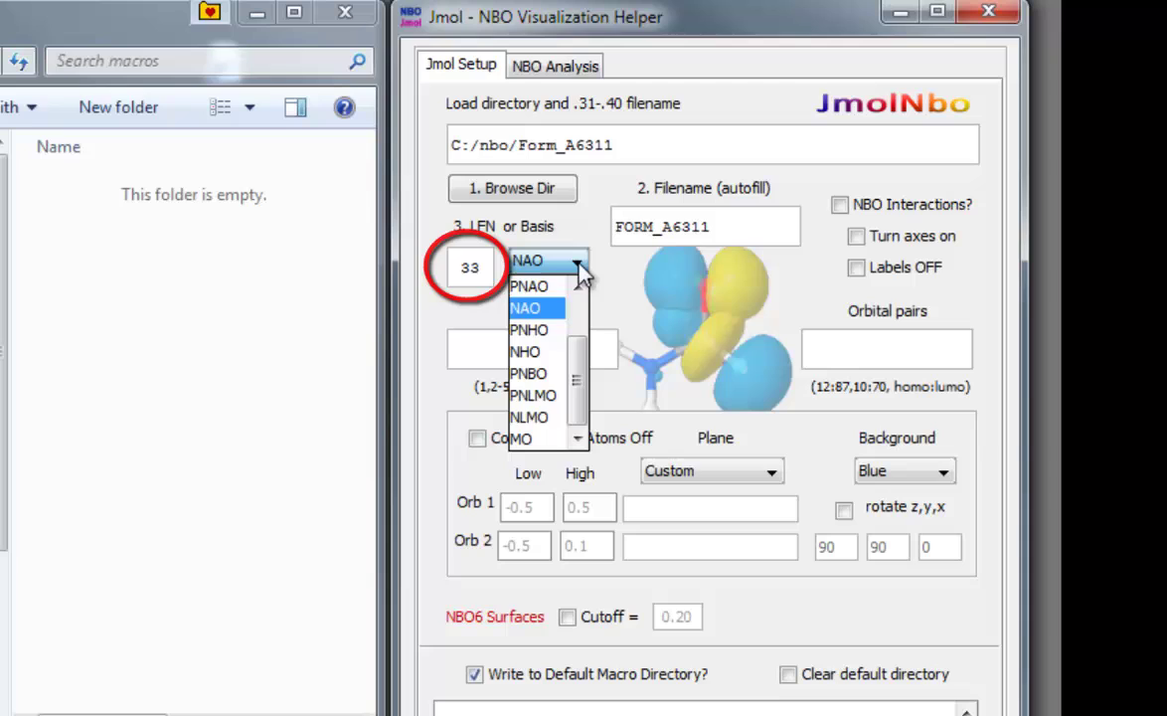
click(545, 415)
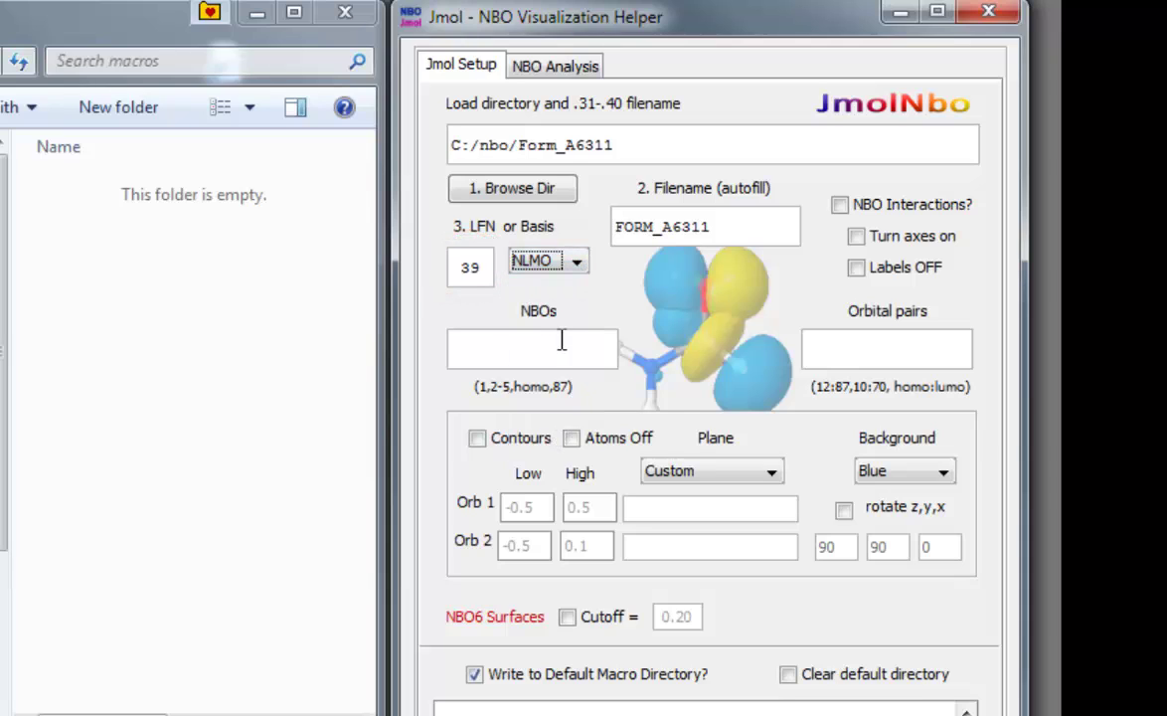
click(576, 260)
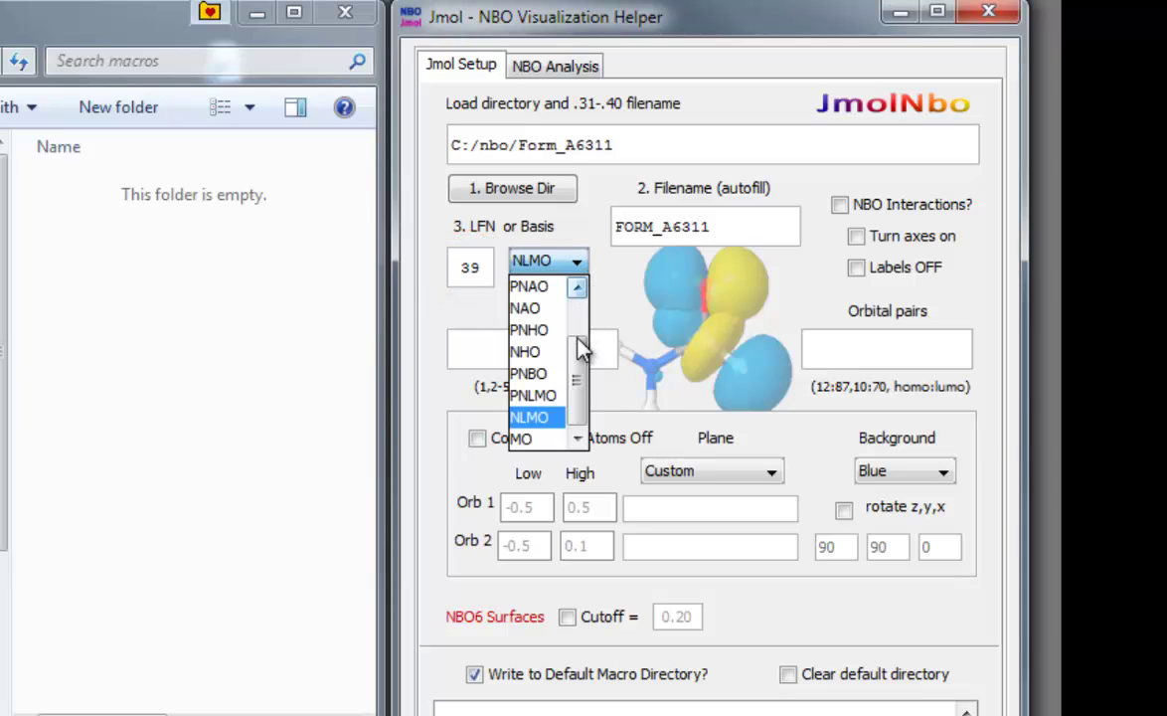
click(540, 438)
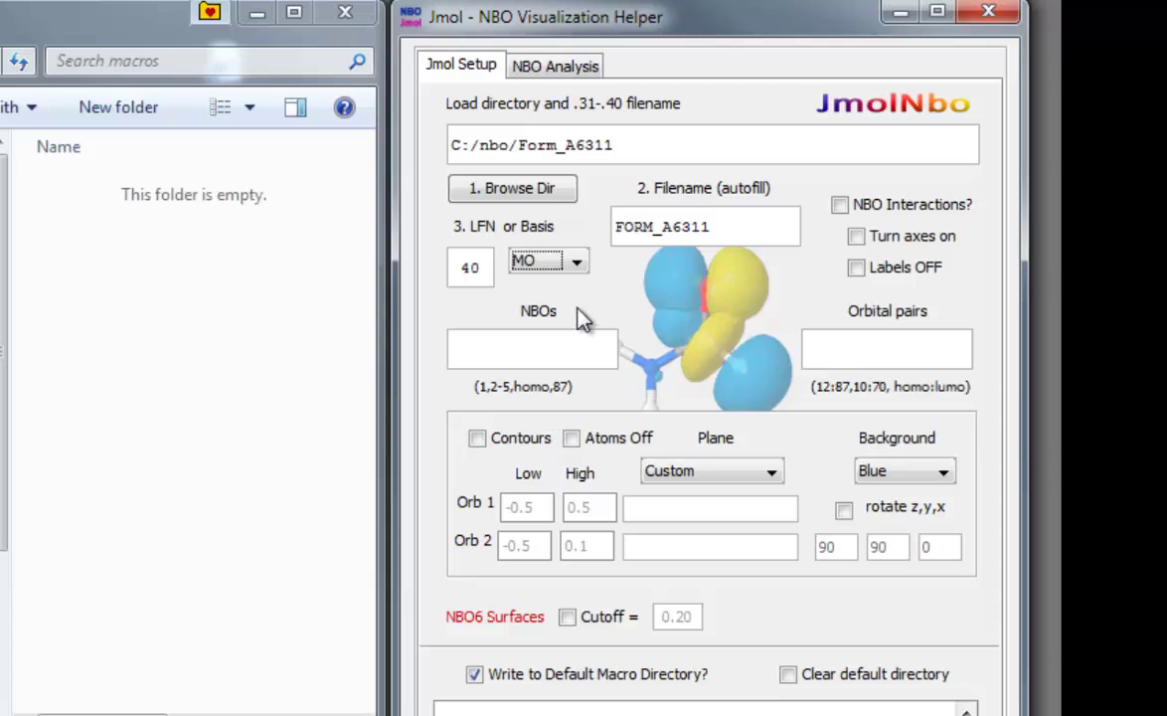
Set the basis to NBO and create macro files for orbitals 4,5-7 in the default macro directory
click(577, 263)
scroll(576, 312, up, 1)
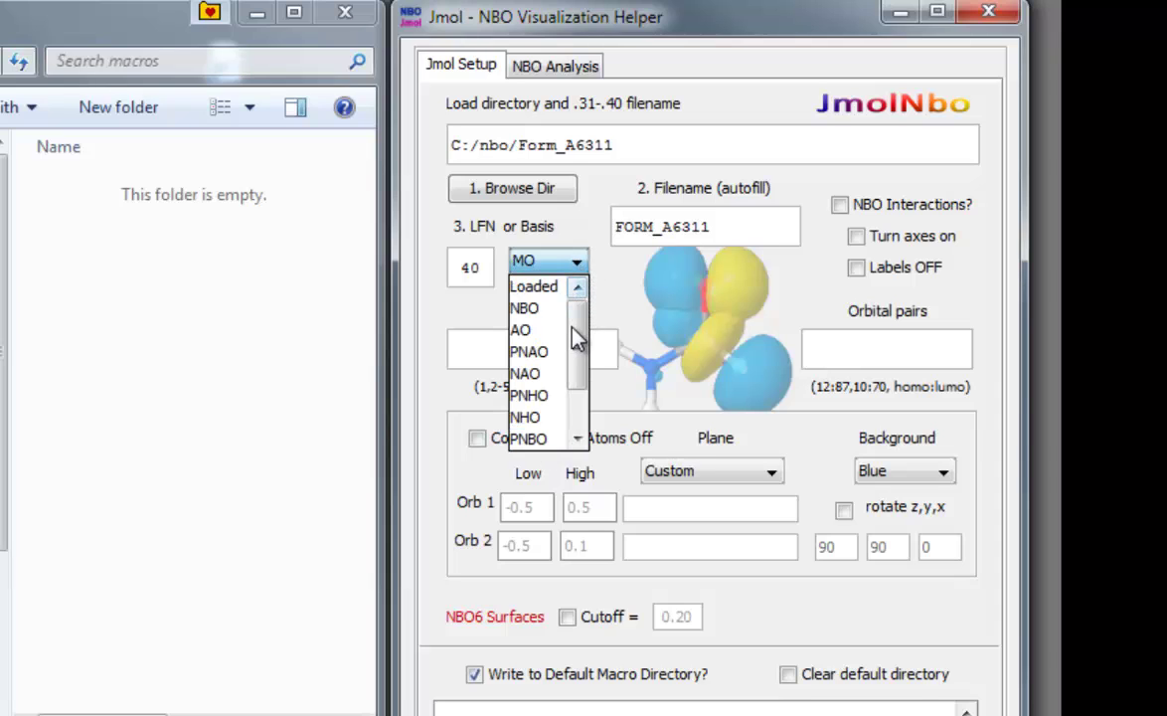
click(552, 310)
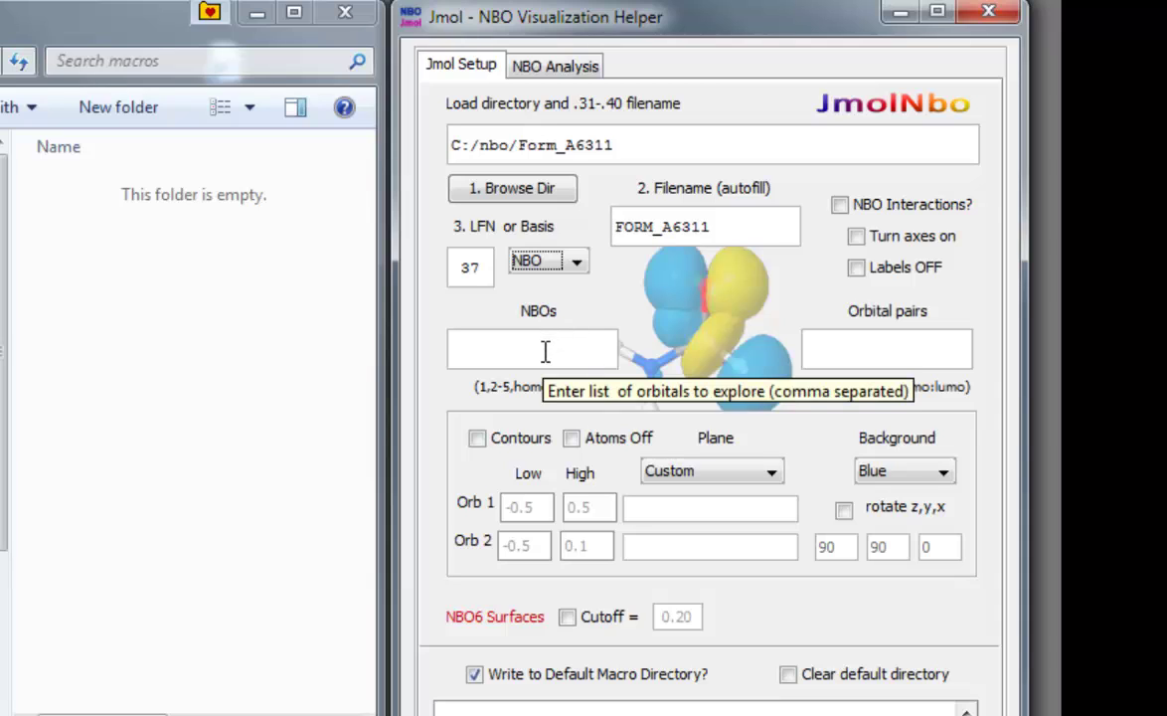
click(544, 350)
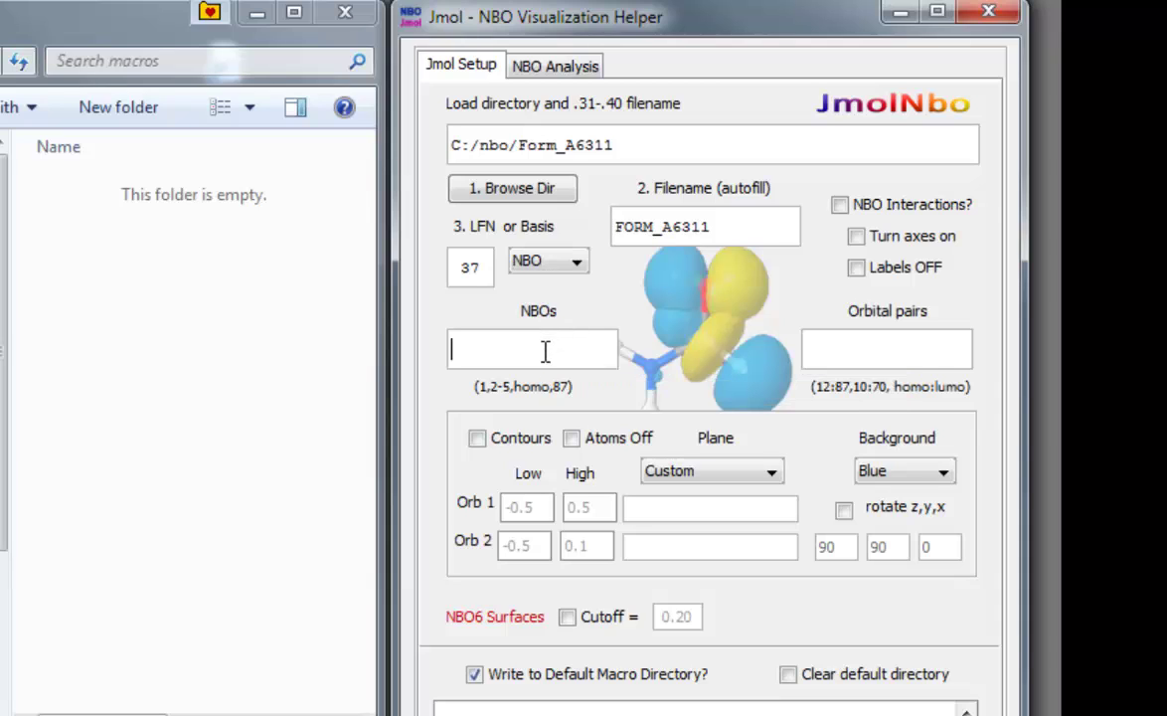
text(4,5-7)
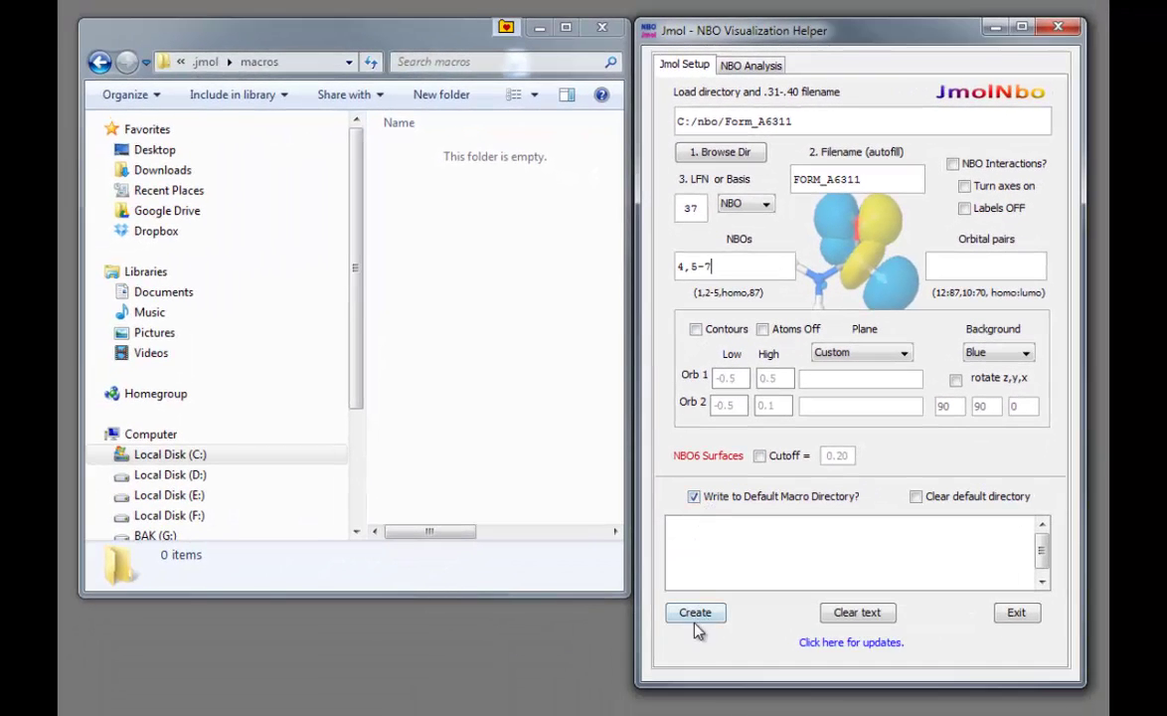
click(696, 613)
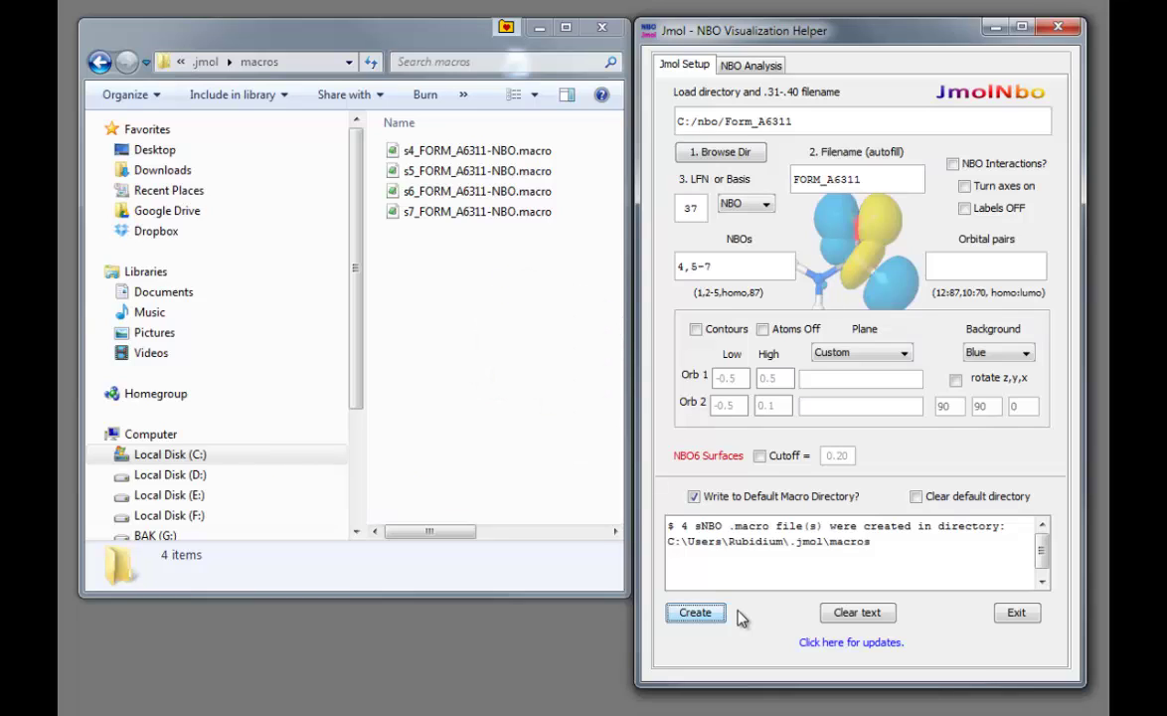
Clear the previous entries, enable NBO interactions and enter the orbital pairs 12:87,12:82
click(866, 614)
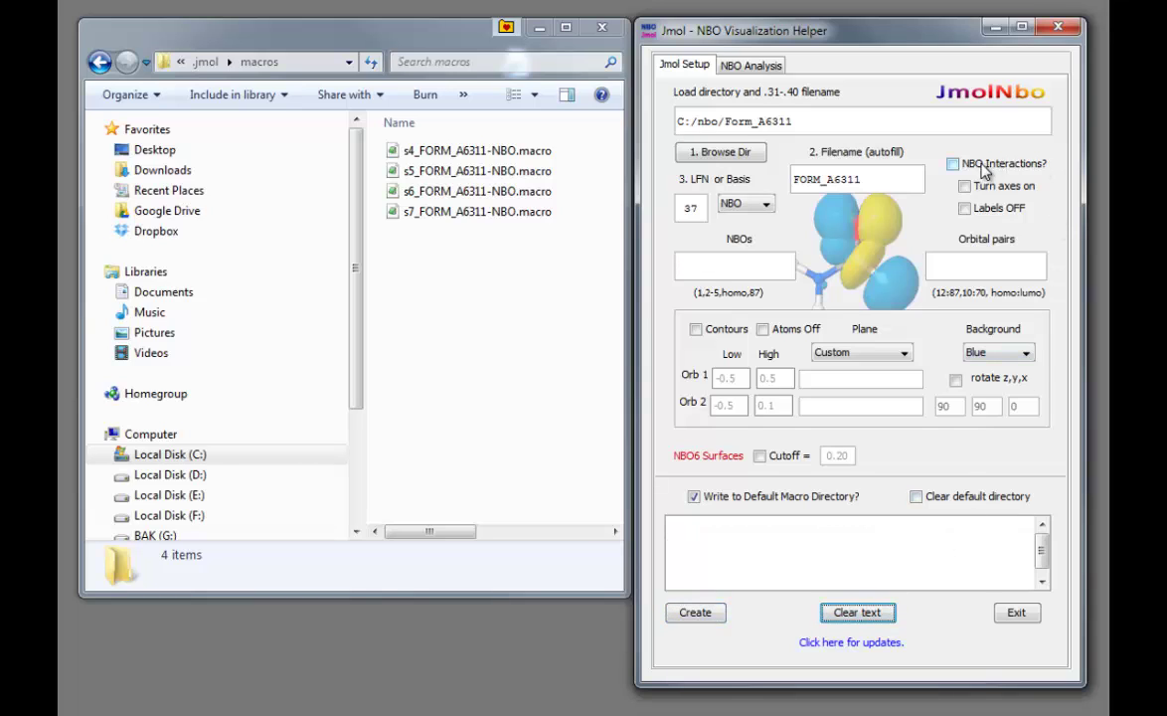
click(952, 165)
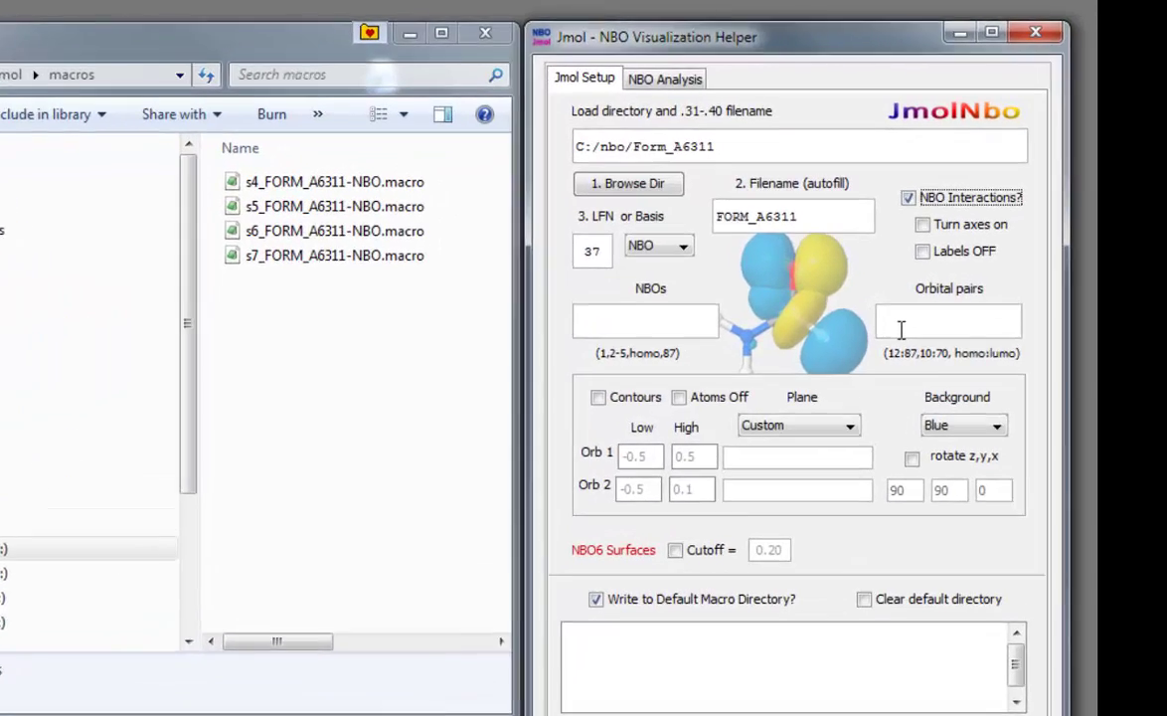
click(946, 274)
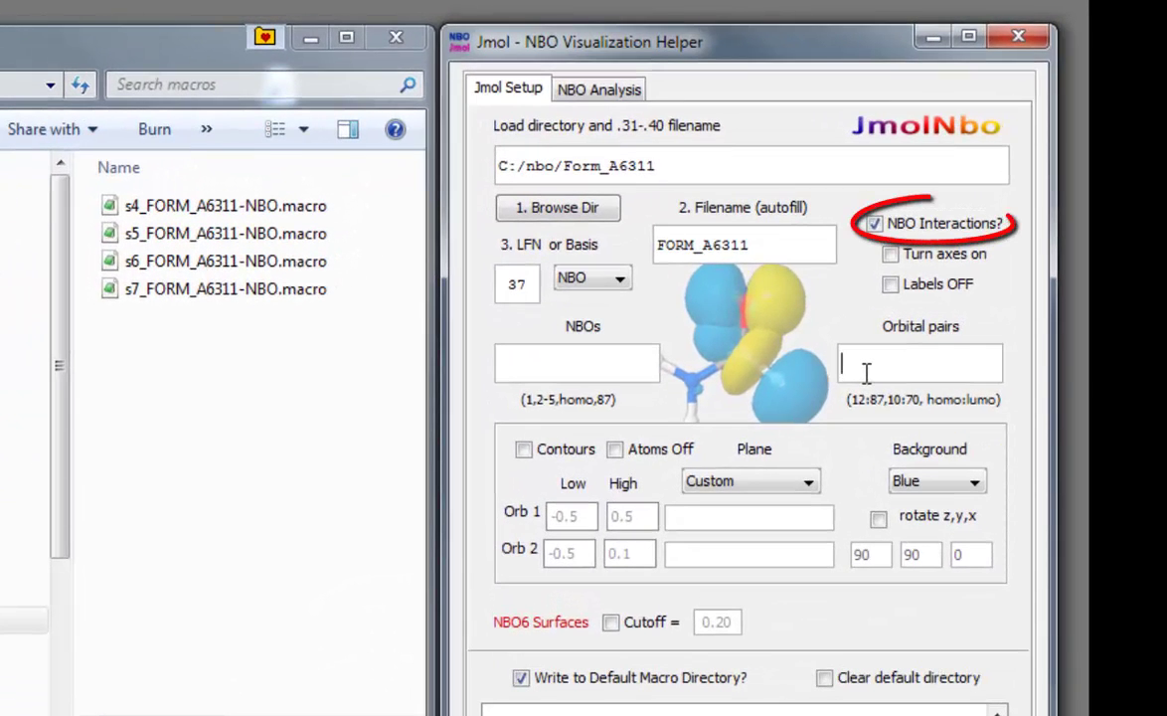
text(12)
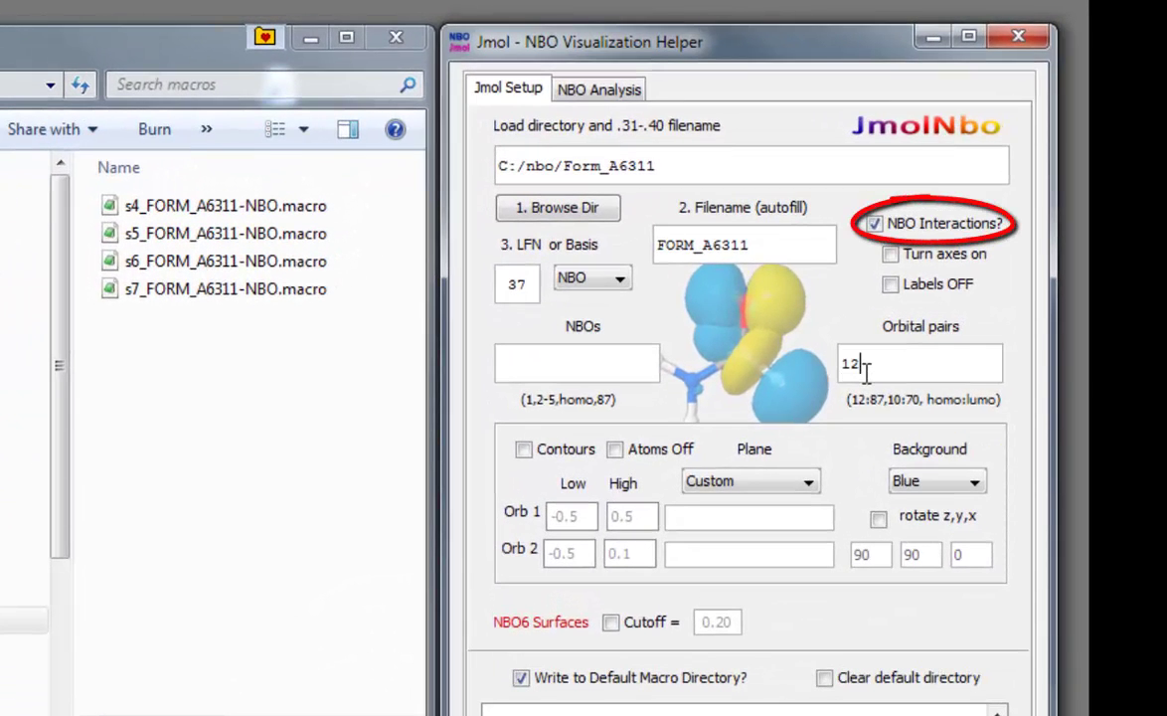
text(:)
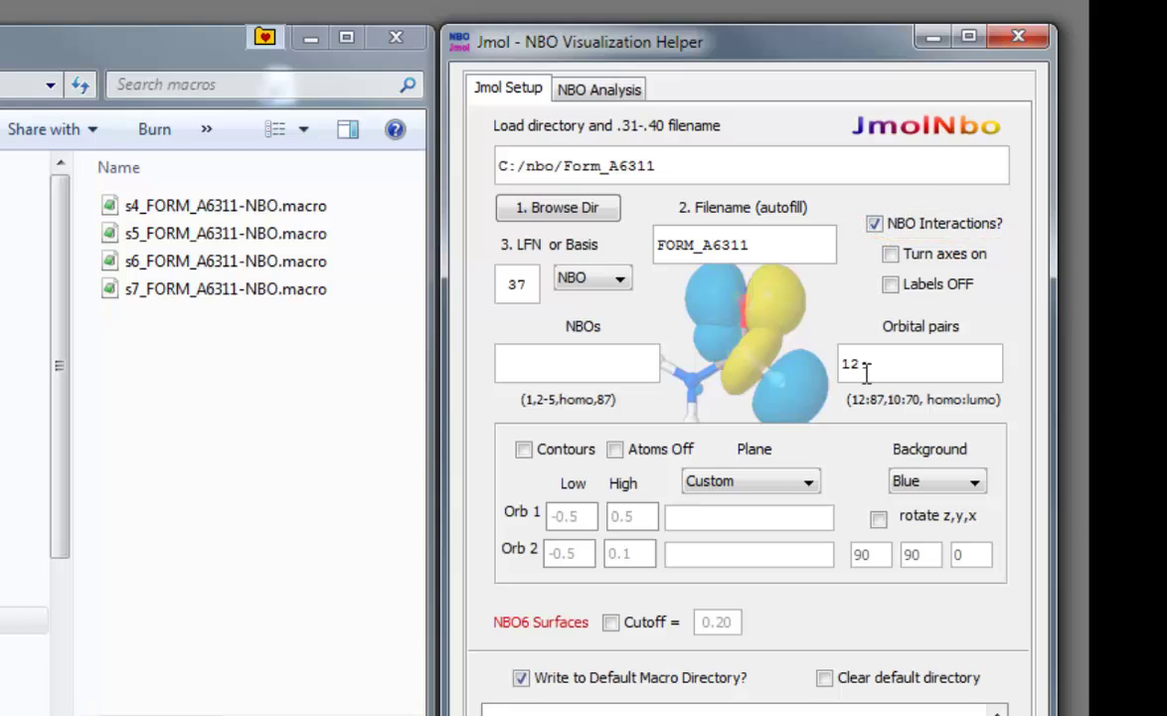
text(87,12:82)
Set the background to Dark Cyan and create the macro files for the orbital pairs
click(975, 482)
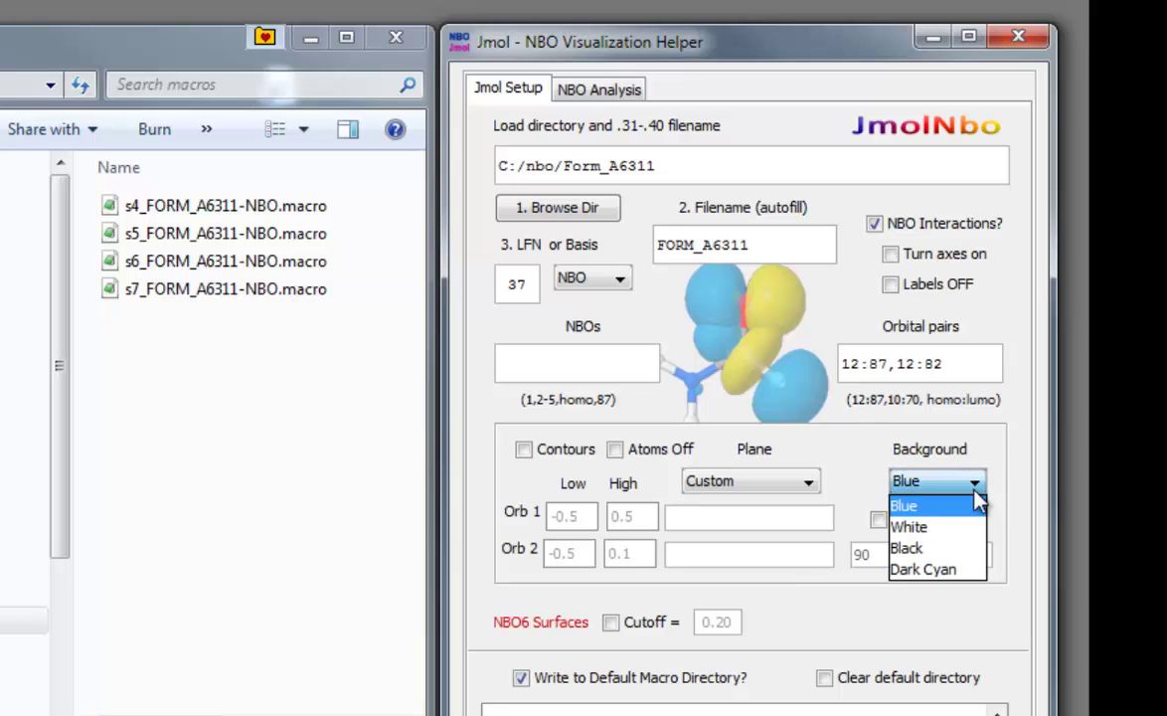
click(945, 568)
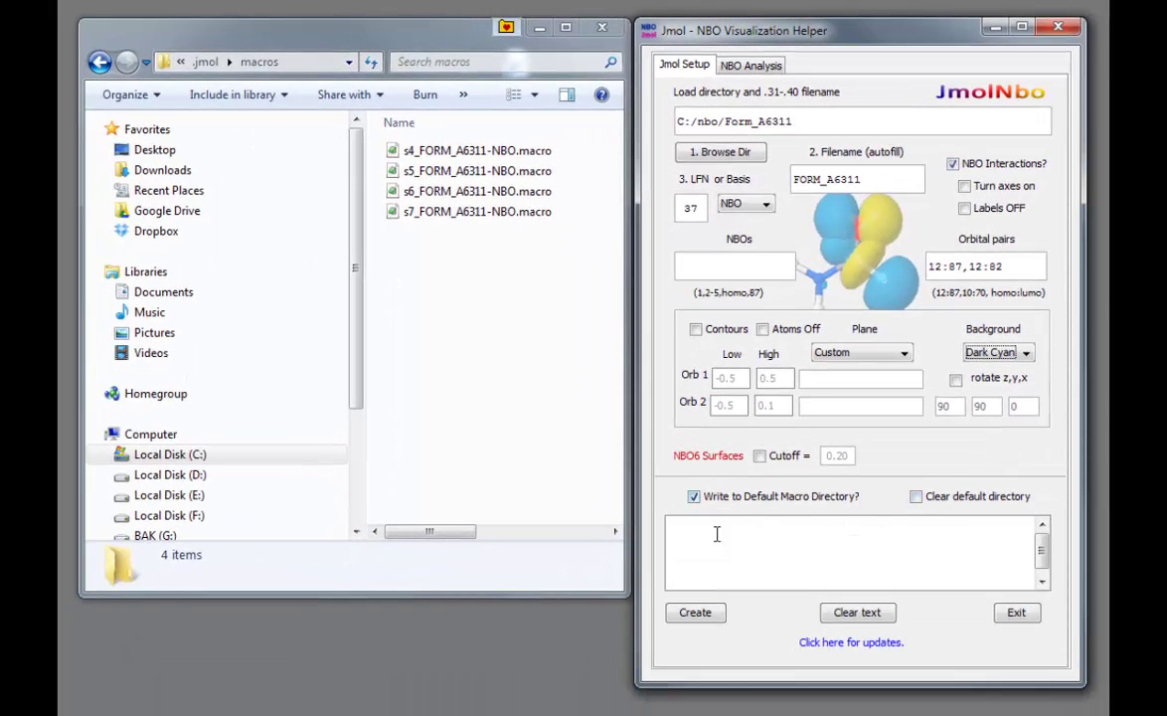
click(711, 614)
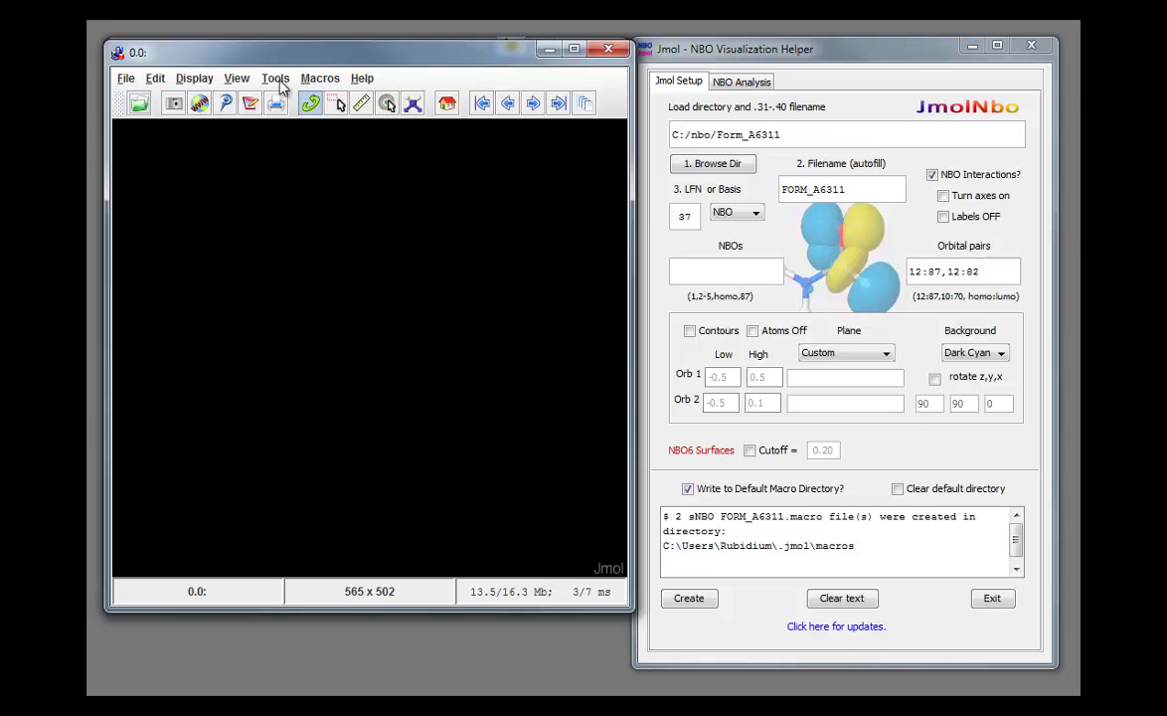
In Jmol, run the s5_FORM_A6311-NBO macro and turn the formamide molecule to show the orbital face-on and enlarged
click(309, 83)
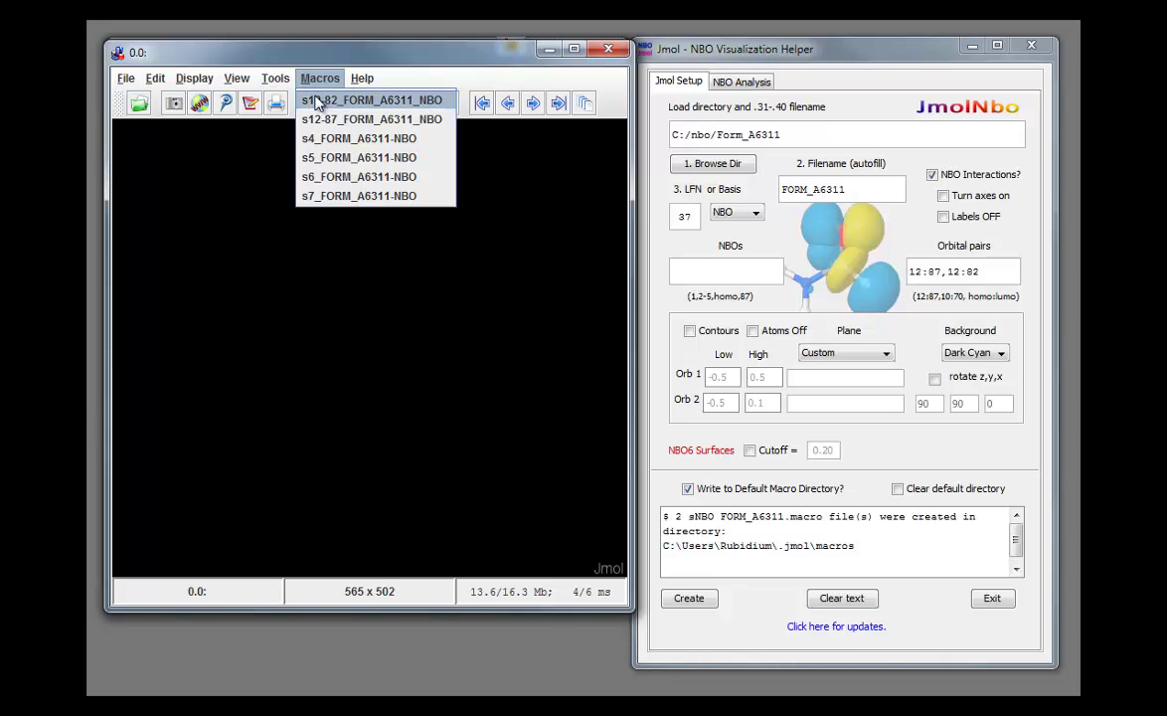
click(324, 158)
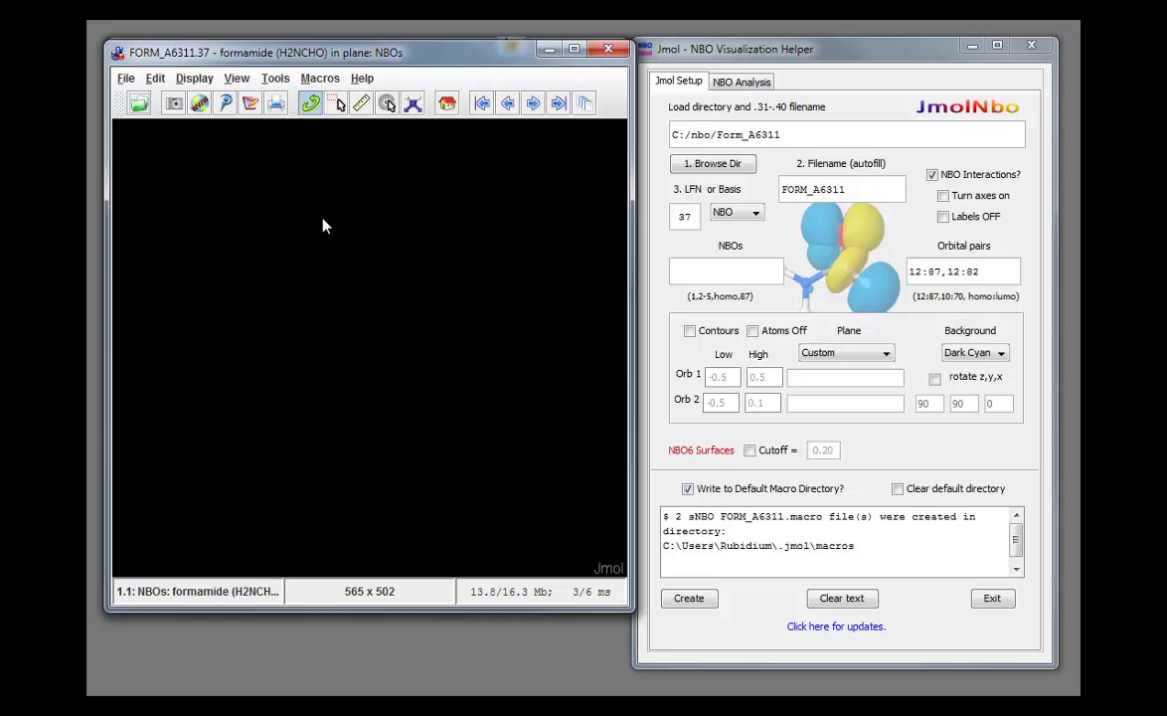
drag(315, 240, 503, 456)
scroll(502, 450, down, 3)
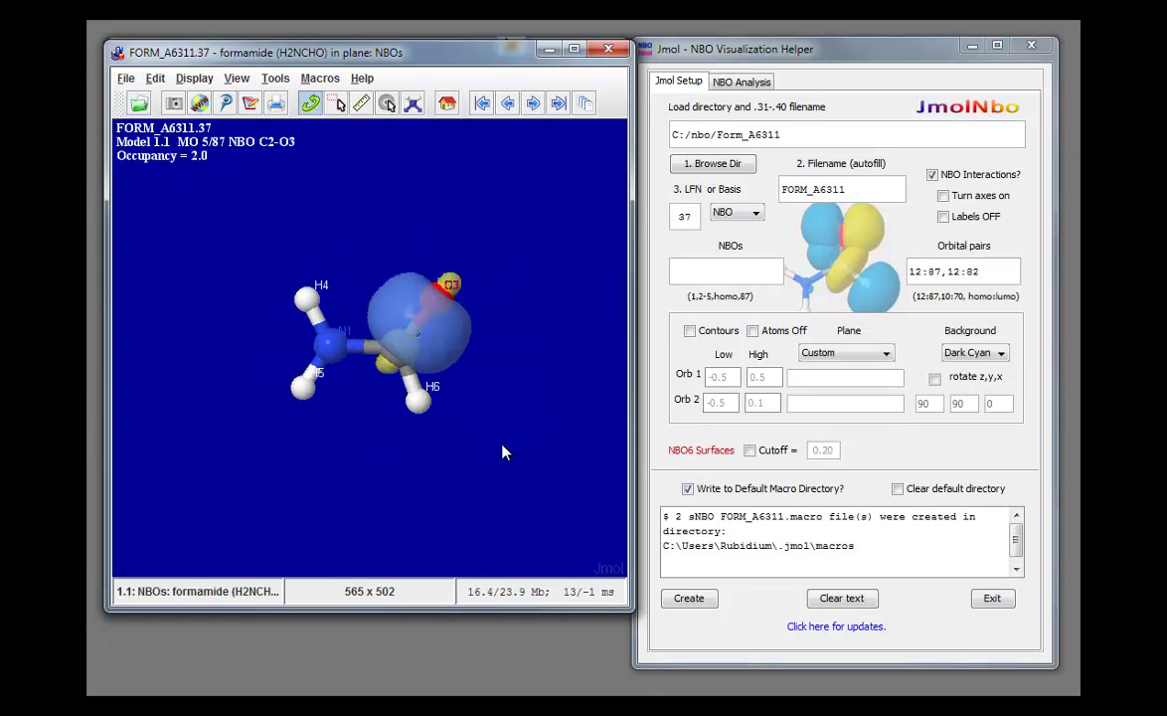
scroll(502, 449, up, 5)
scroll(504, 450, down, 2)
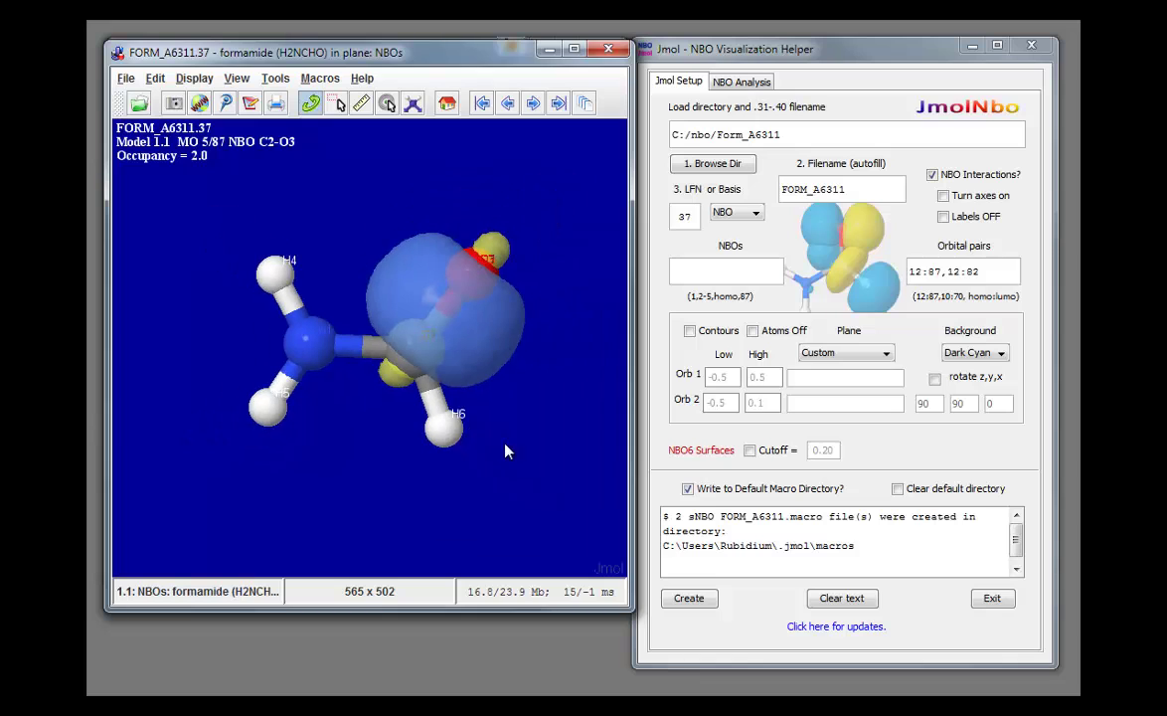
Run the s6_FORM_A6311-NBO macro and rotate the molecule to show its plane face-on
click(320, 78)
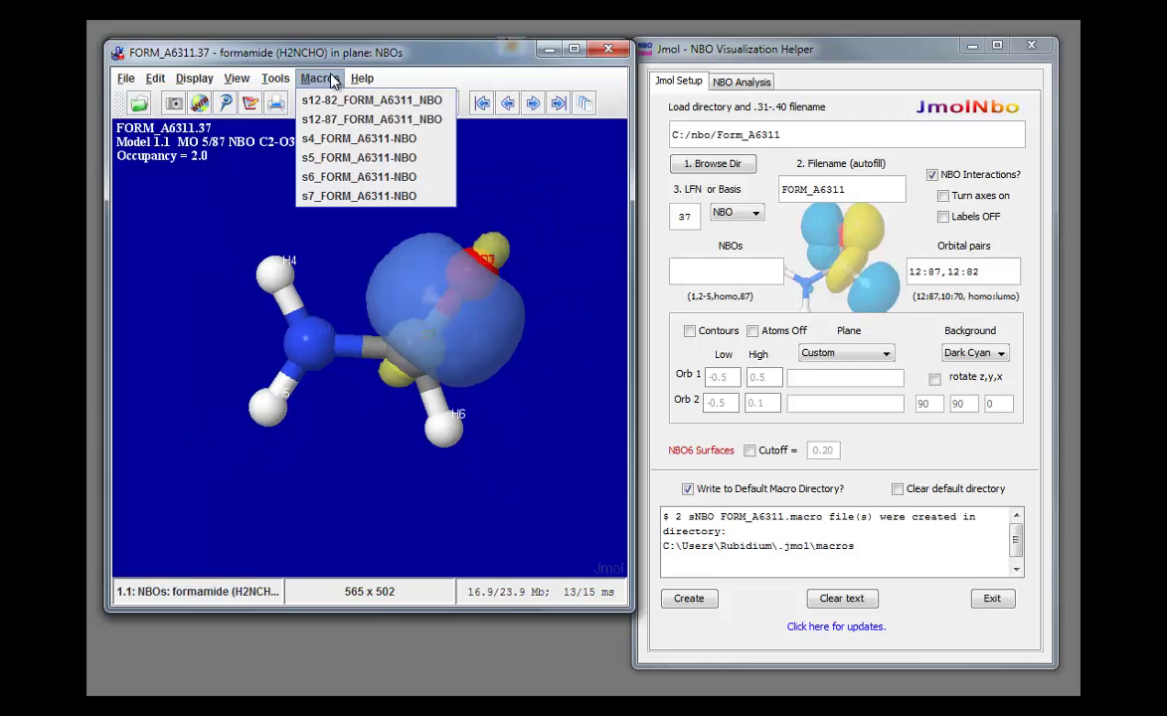
click(336, 171)
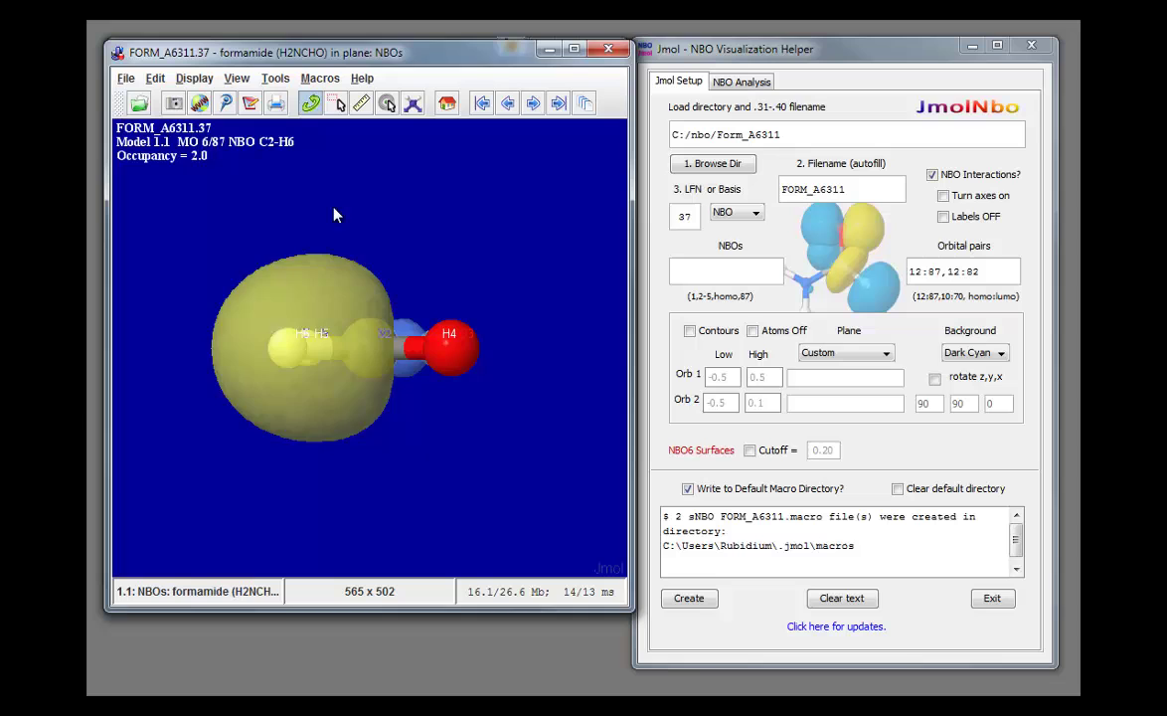
drag(334, 215, 502, 485)
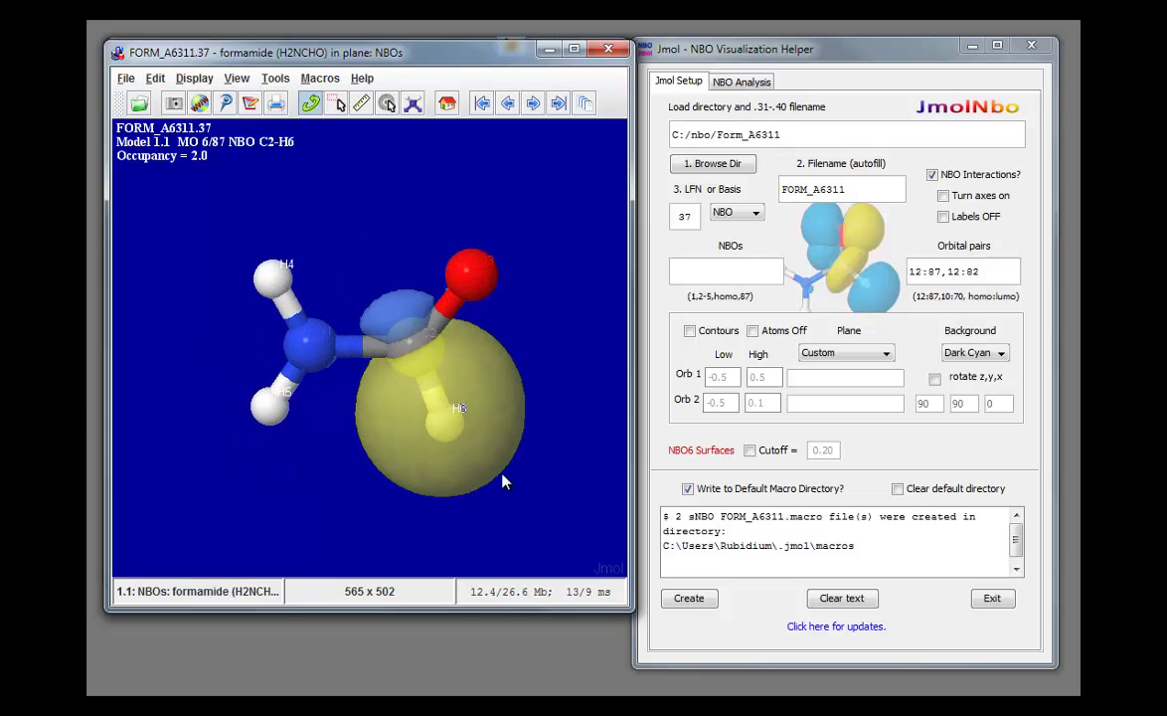
Run the s12-87_FORM_A6311_NBO macro and rotate the molecule to view the orbital pair
click(320, 77)
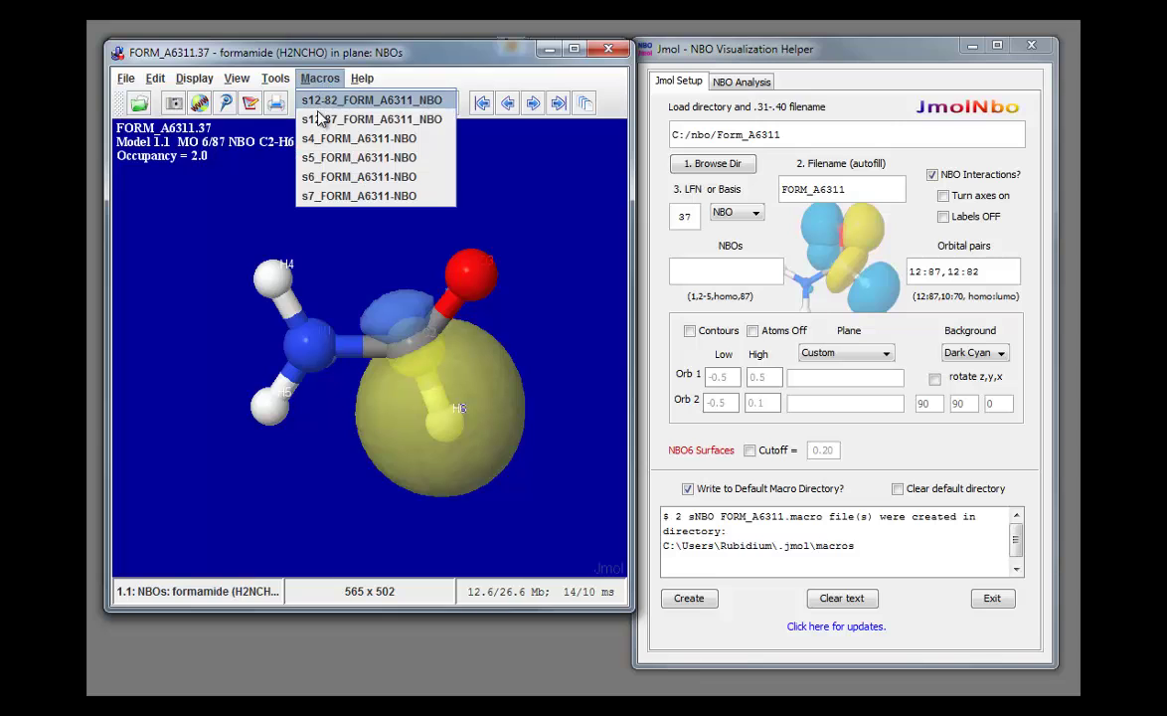
click(320, 117)
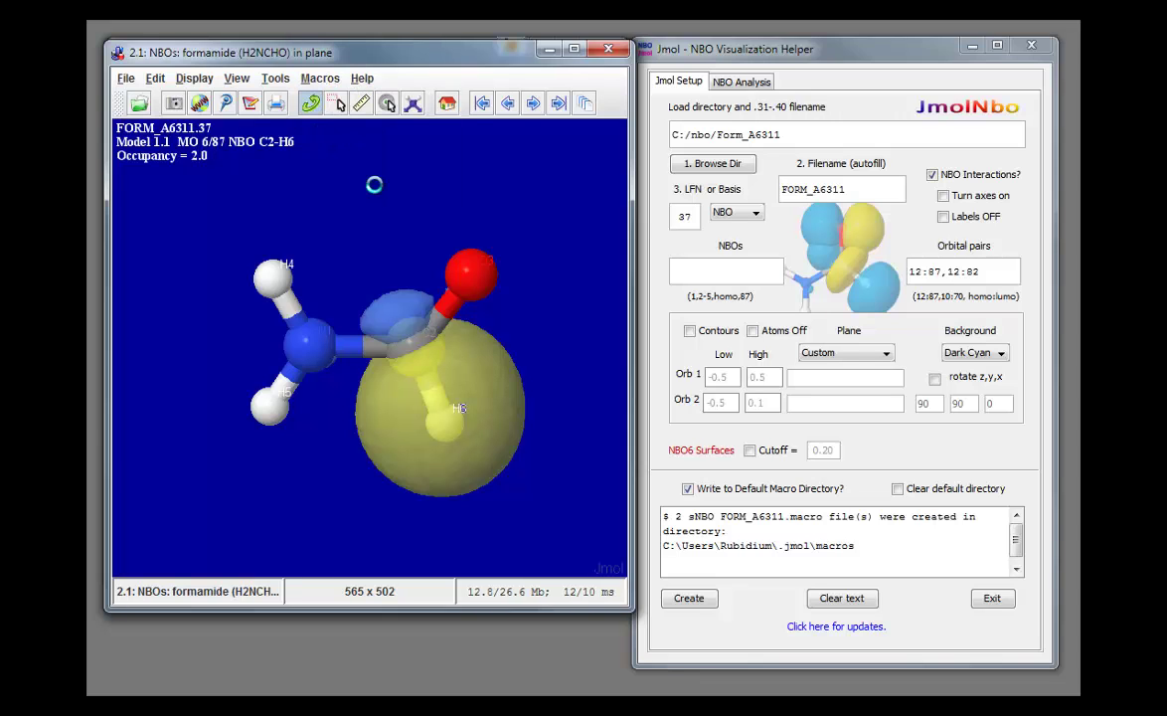
drag(378, 190, 588, 258)
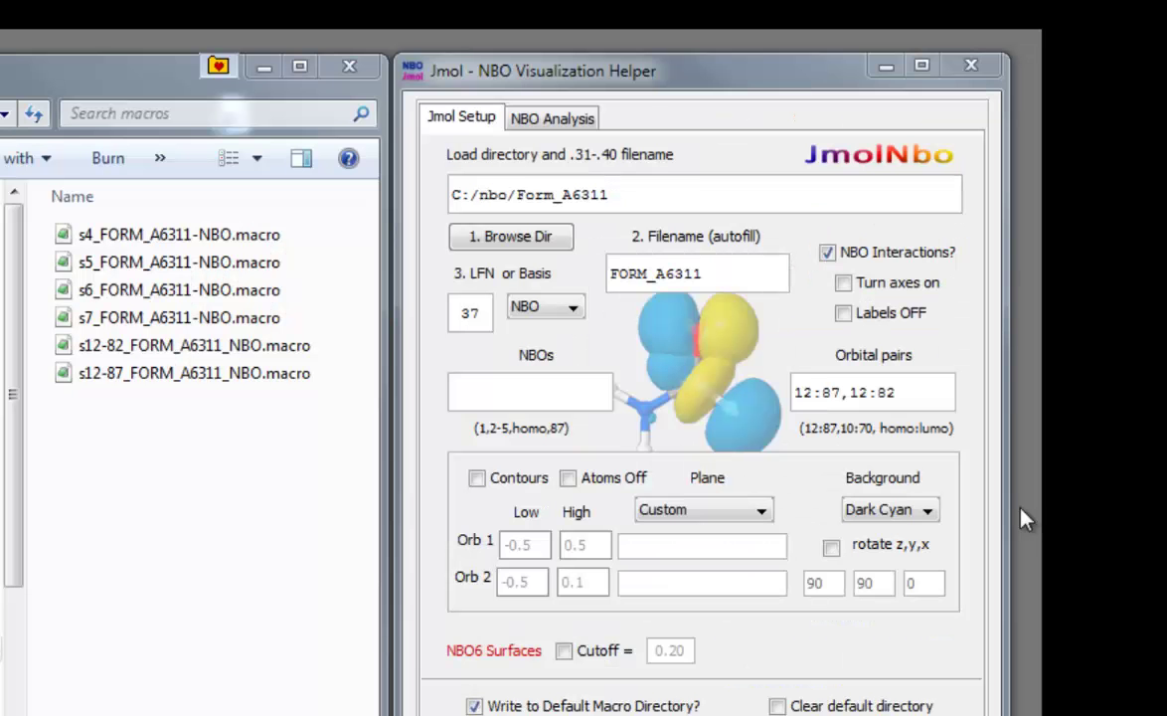
Change the first orbital pair to 12:87i, keeping 12:82 as the second, and create the macro files
click(842, 392)
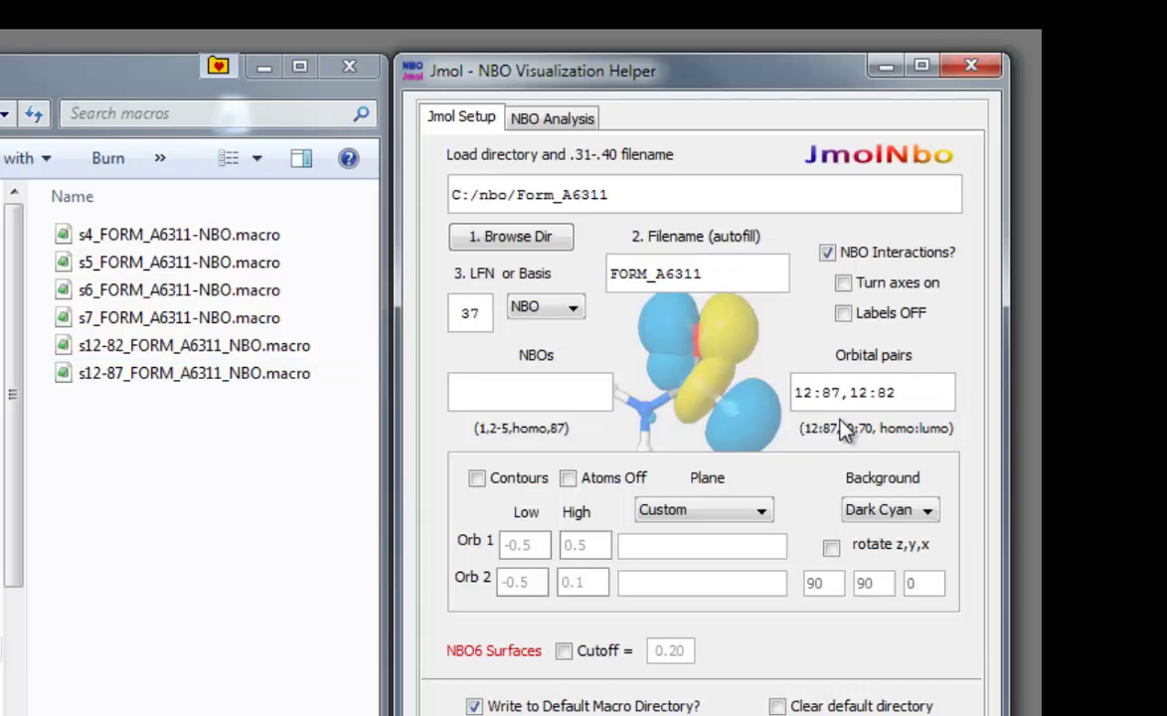
text(i)
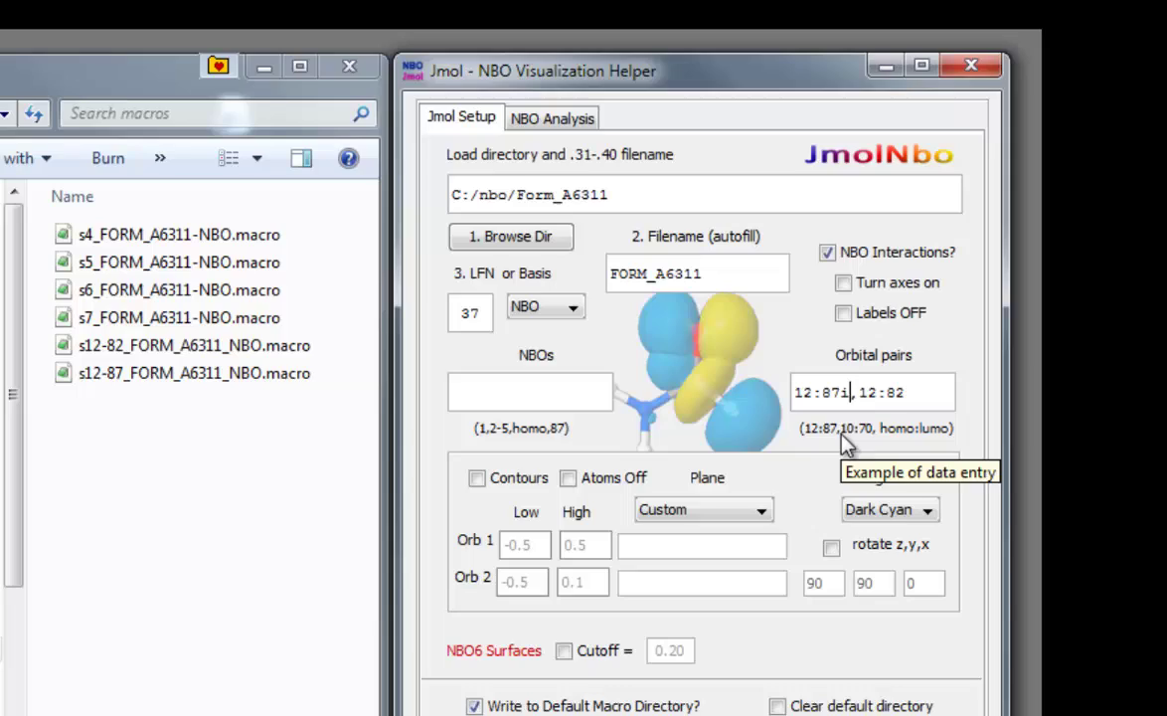
click(477, 715)
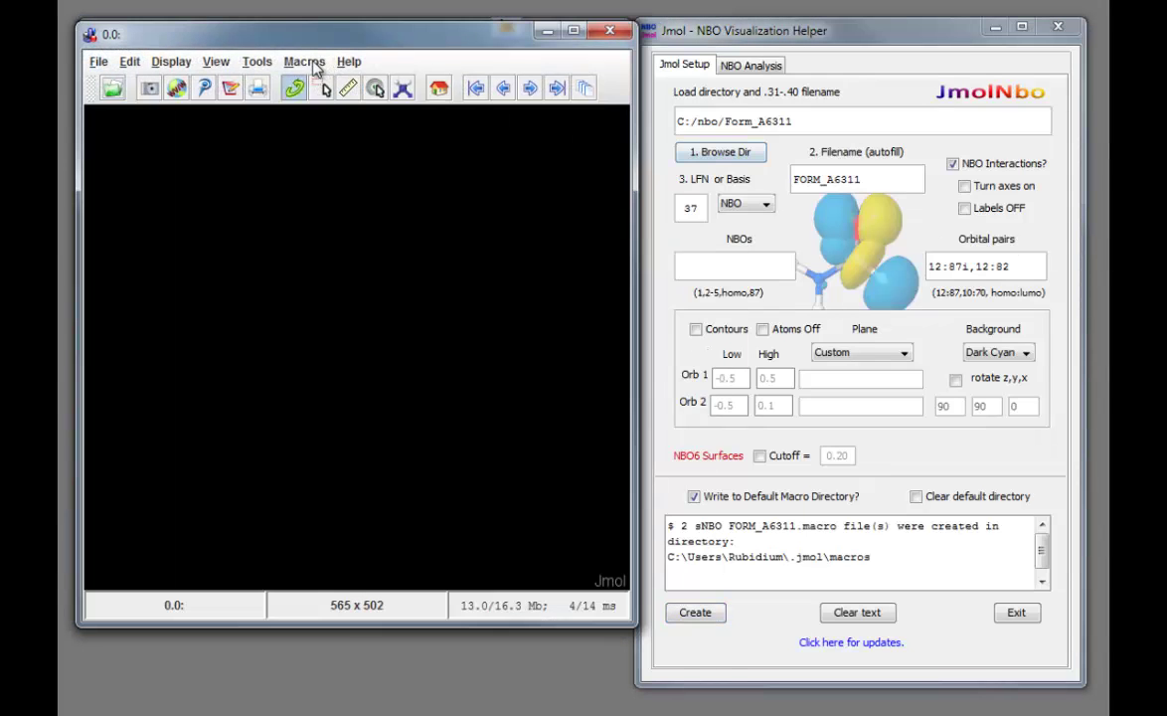
In Jmol, run the s12-87_FORM_A6311_NBO macro, rotate the molecule to view the orbital pair face-on, and exit Jmol
click(304, 62)
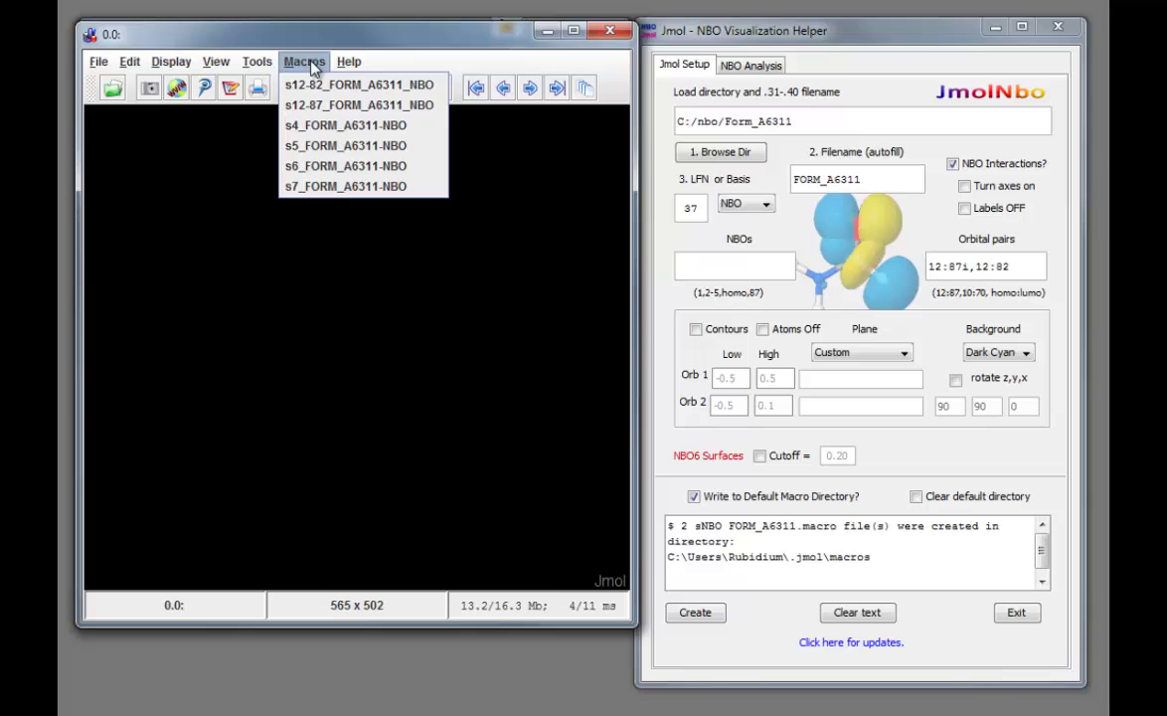
click(309, 105)
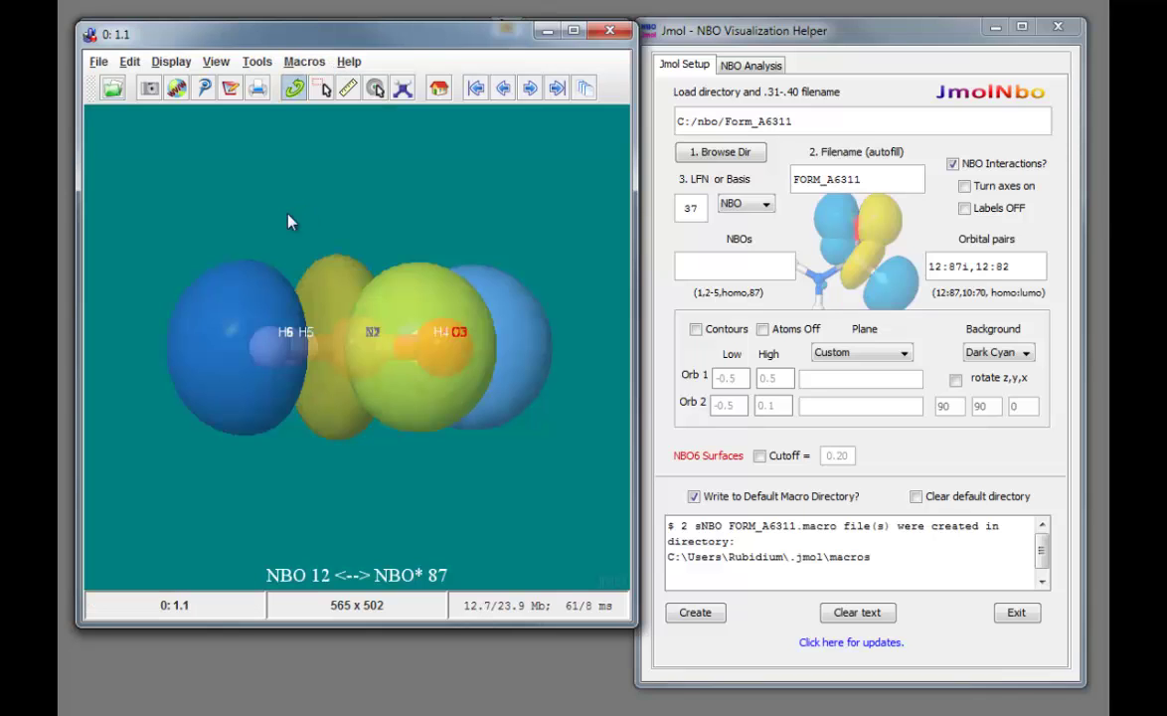
mouse_move(284, 219)
mouse_down()
mouse_move(370, 216)
mouse_move(463, 339)
mouse_move(438, 438)
mouse_up()
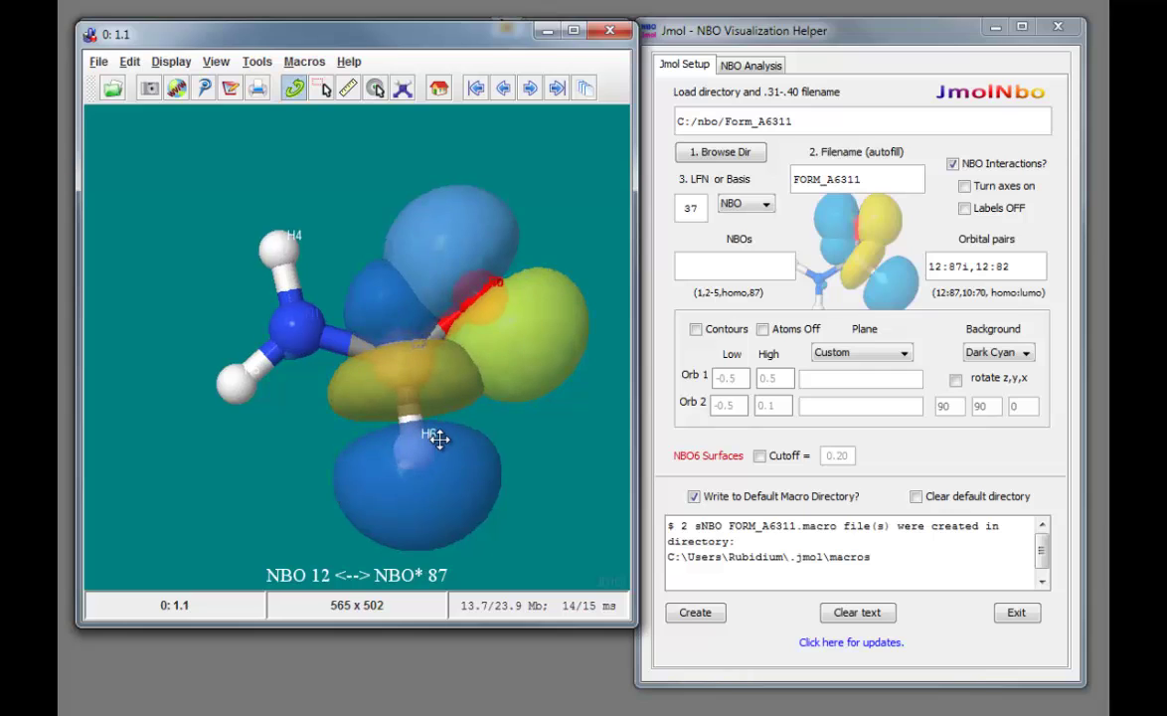
click(609, 31)
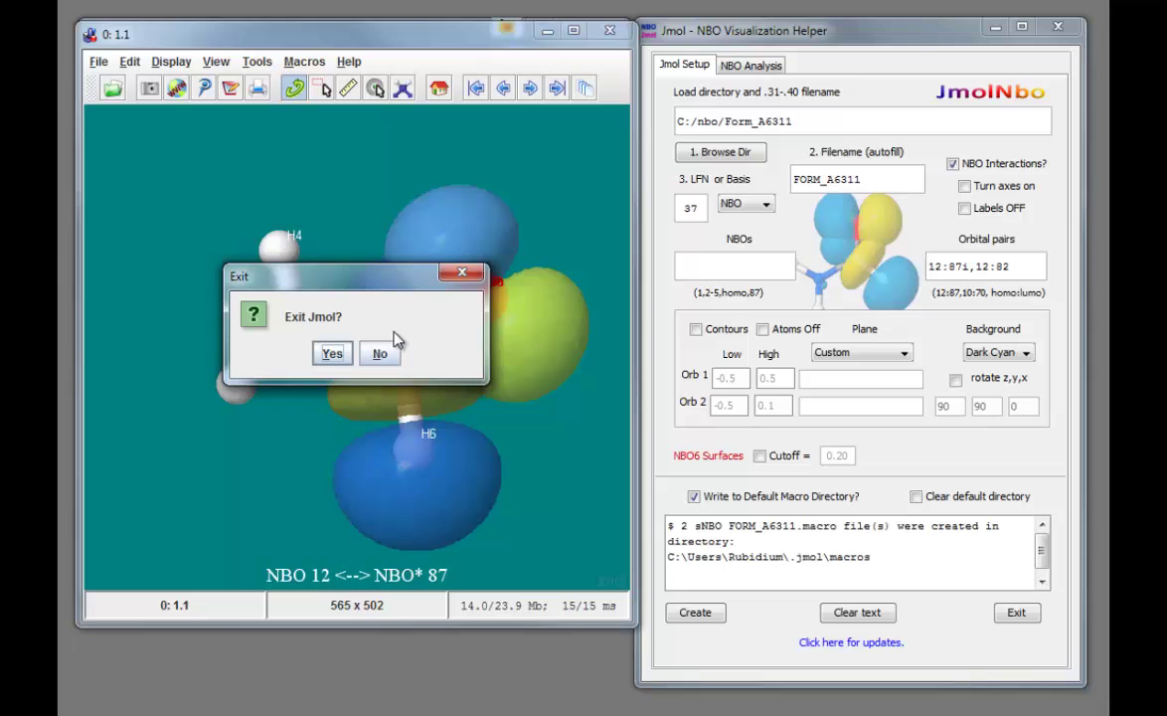
click(332, 354)
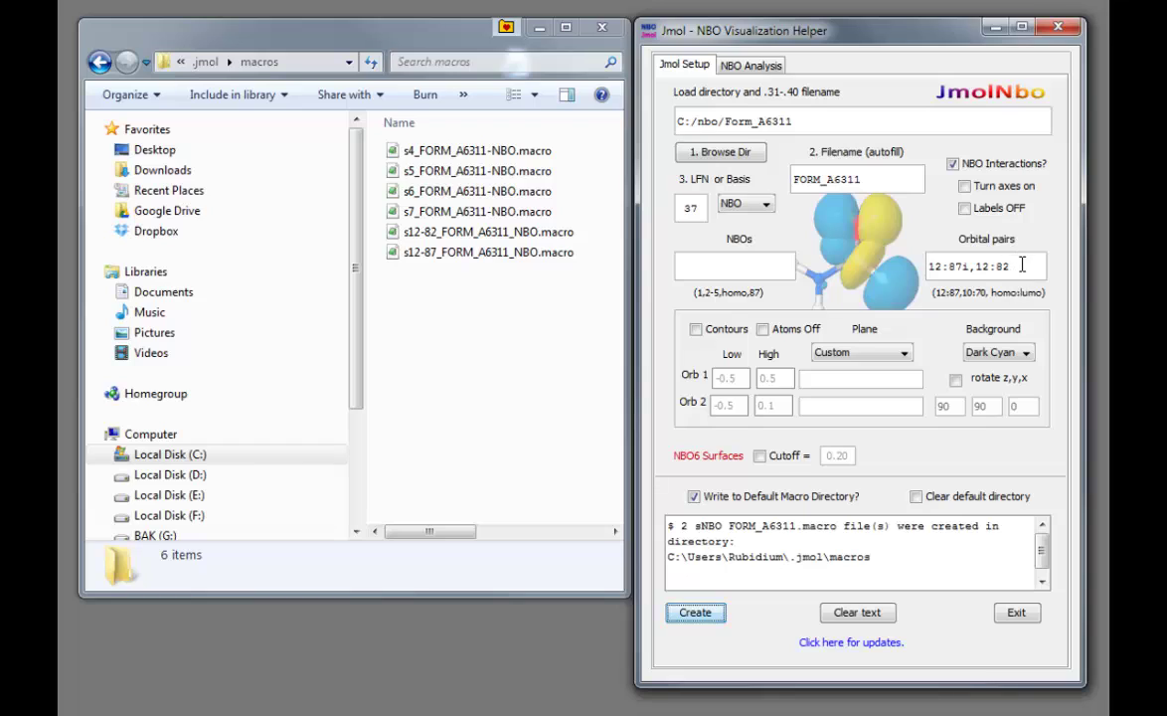
Clear the orbital pairs and output text, then enter 12 as the single NBO with NBO interactions turned off
drag(1018, 265, 878, 266)
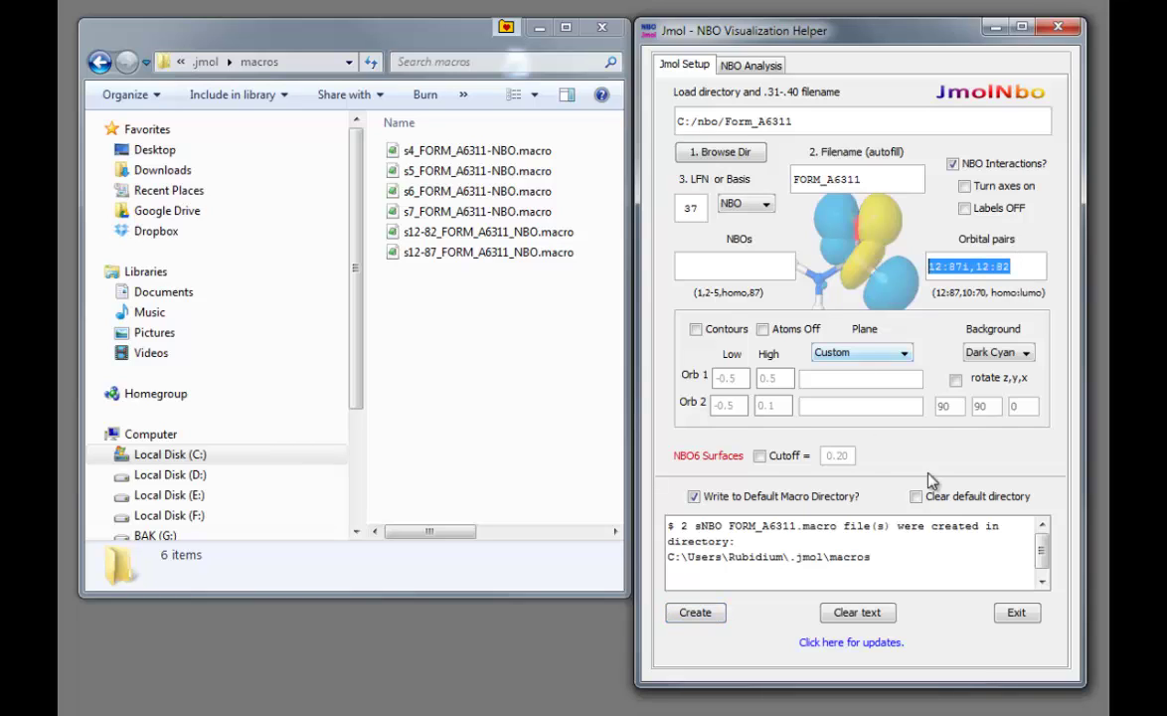
click(869, 613)
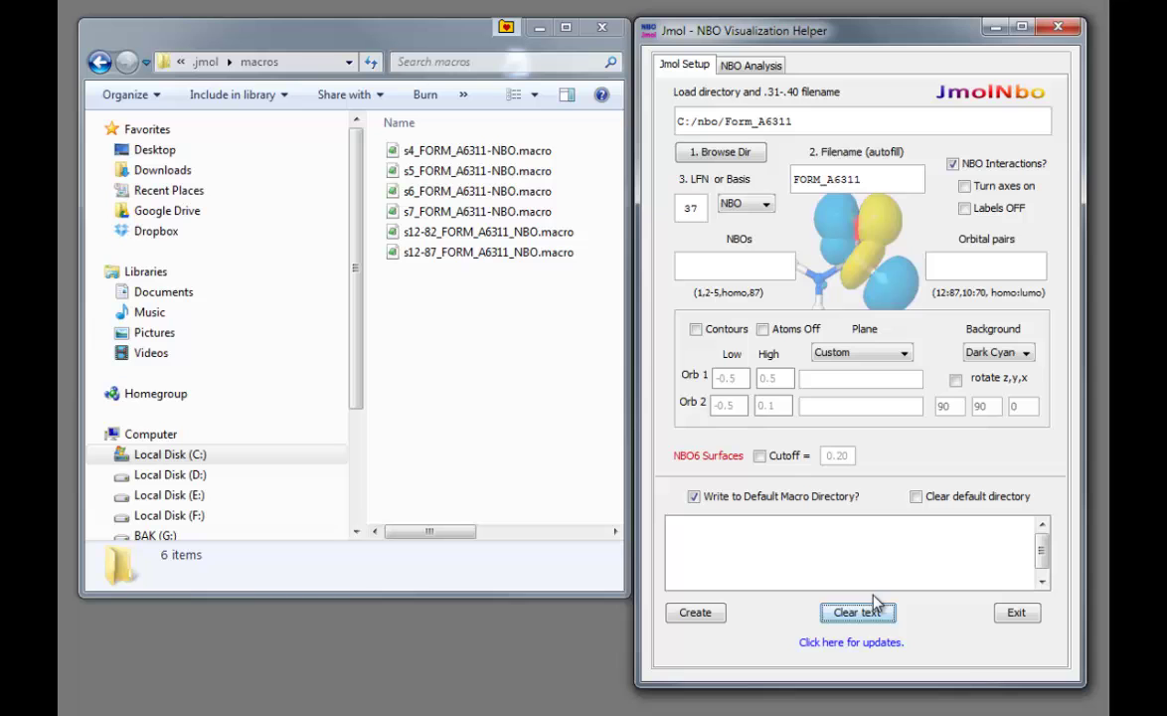
click(954, 165)
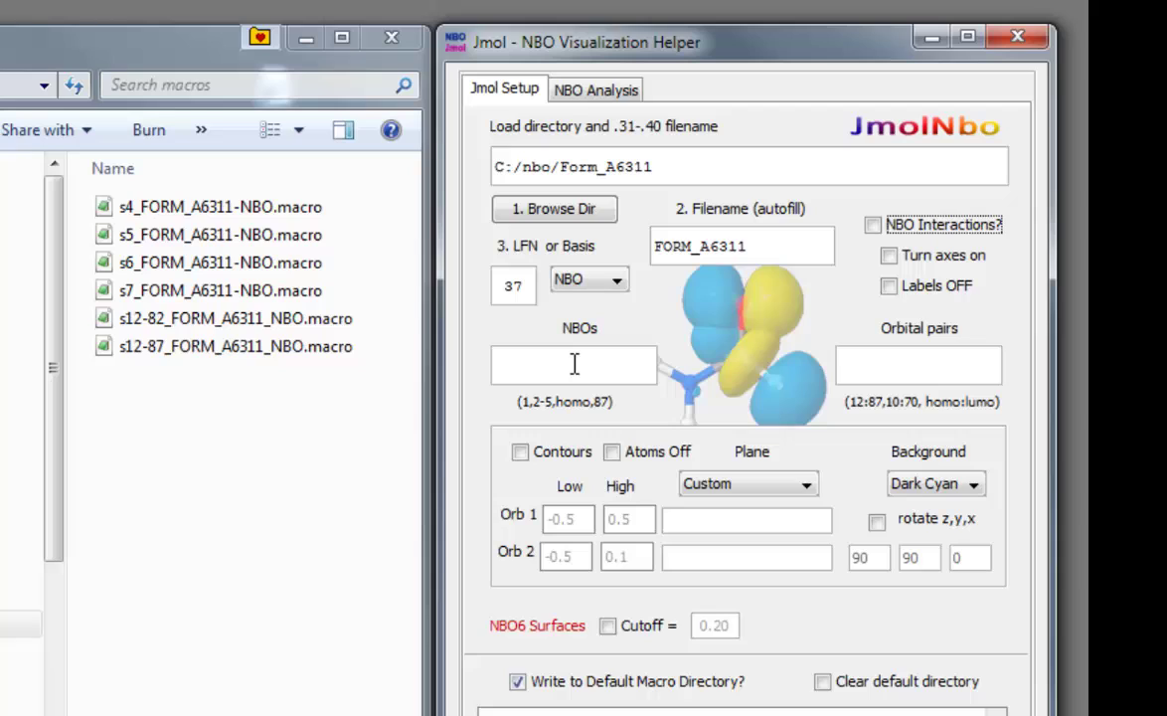
click(619, 338)
text(12)
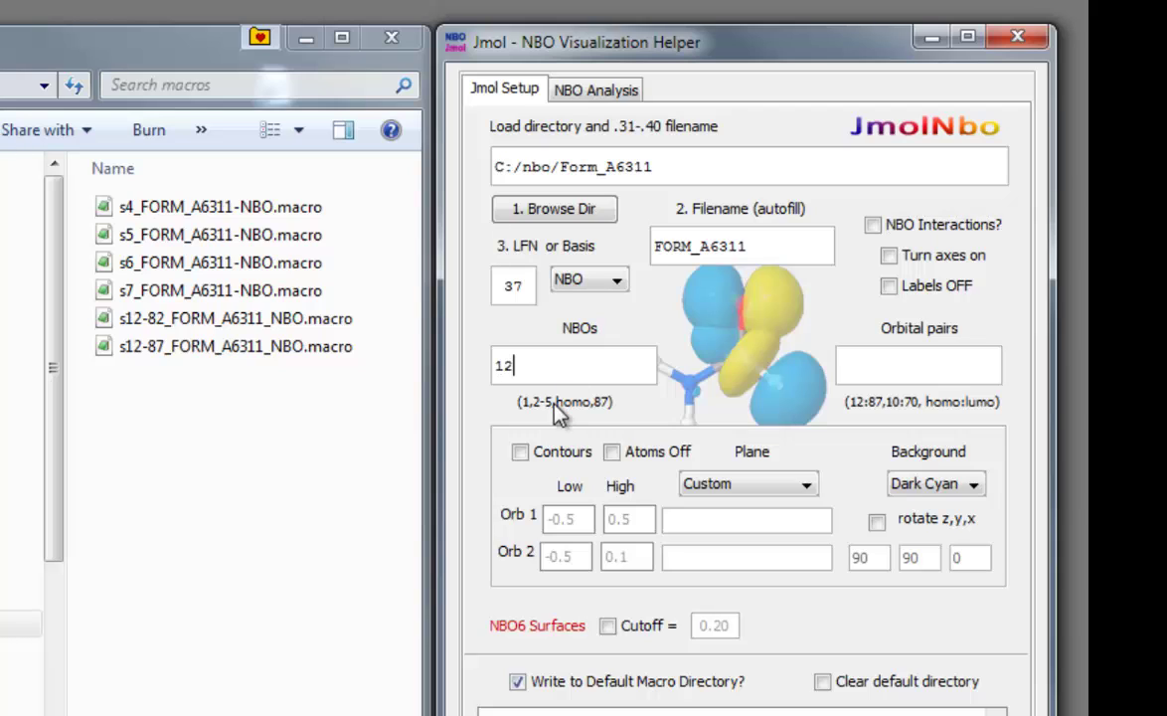
Enable contours on a Blue background and choose Plane non param as the contour plane type
click(519, 452)
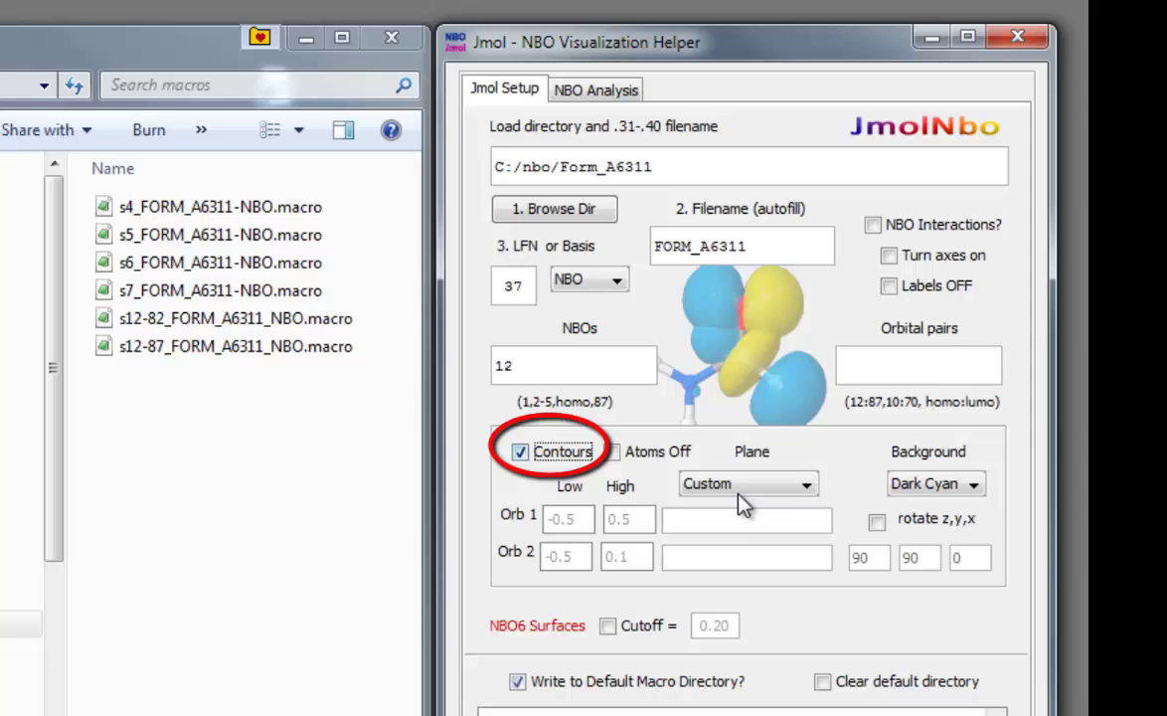
click(924, 487)
click(925, 505)
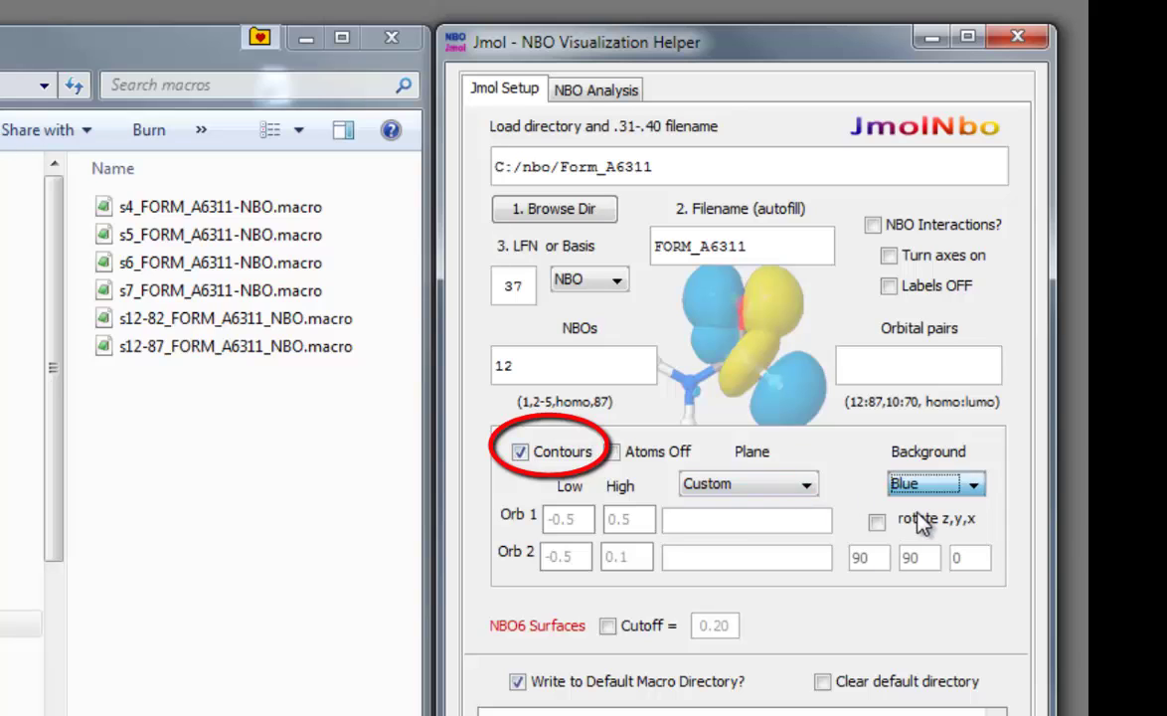
click(806, 486)
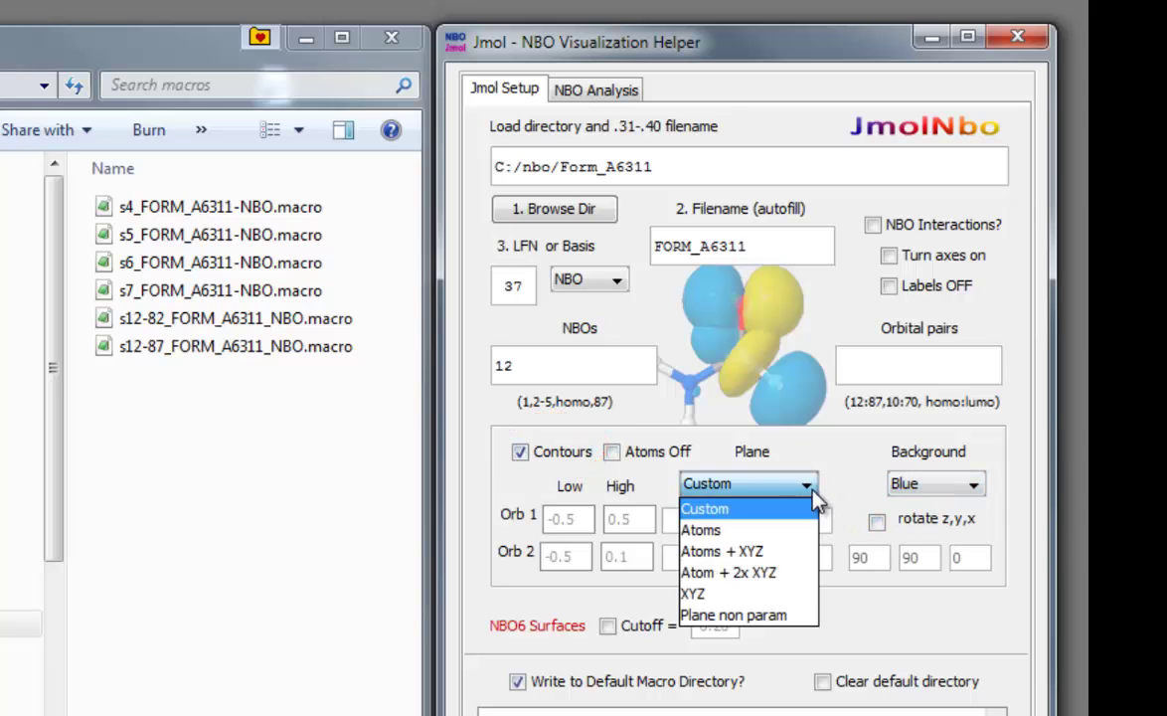
click(767, 616)
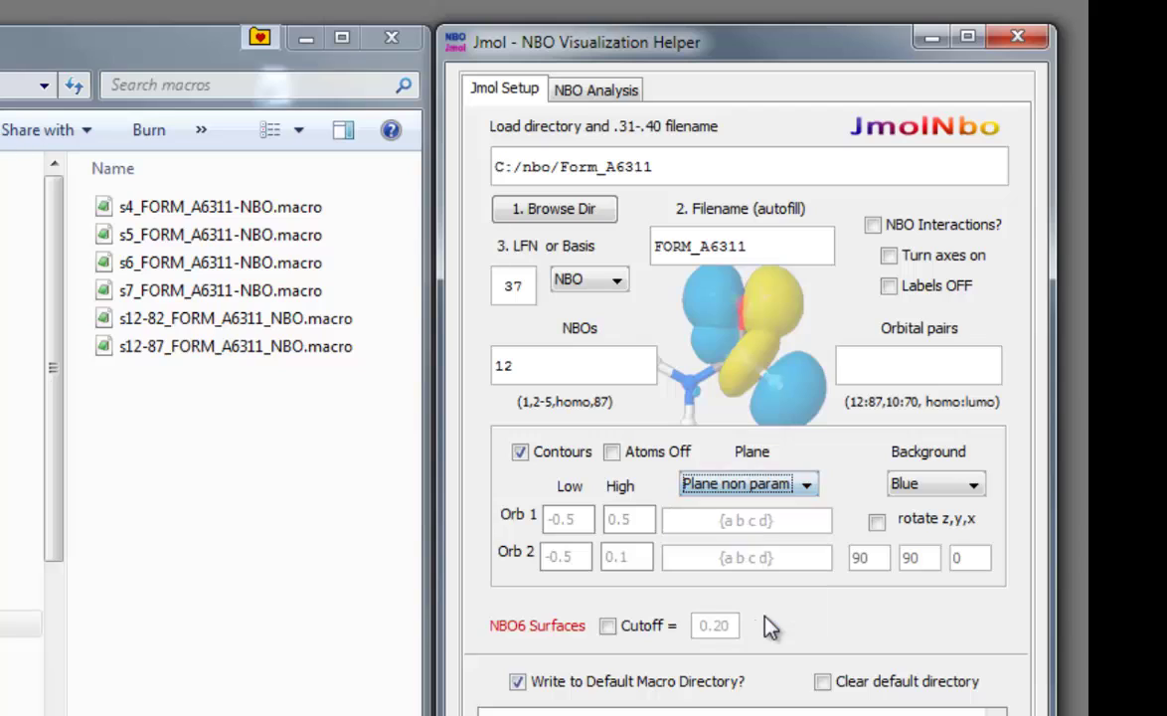
Set the contour plane of both orbitals to {0 1 0 0} and create the macro files for NBO 12
drag(766, 526, 728, 523)
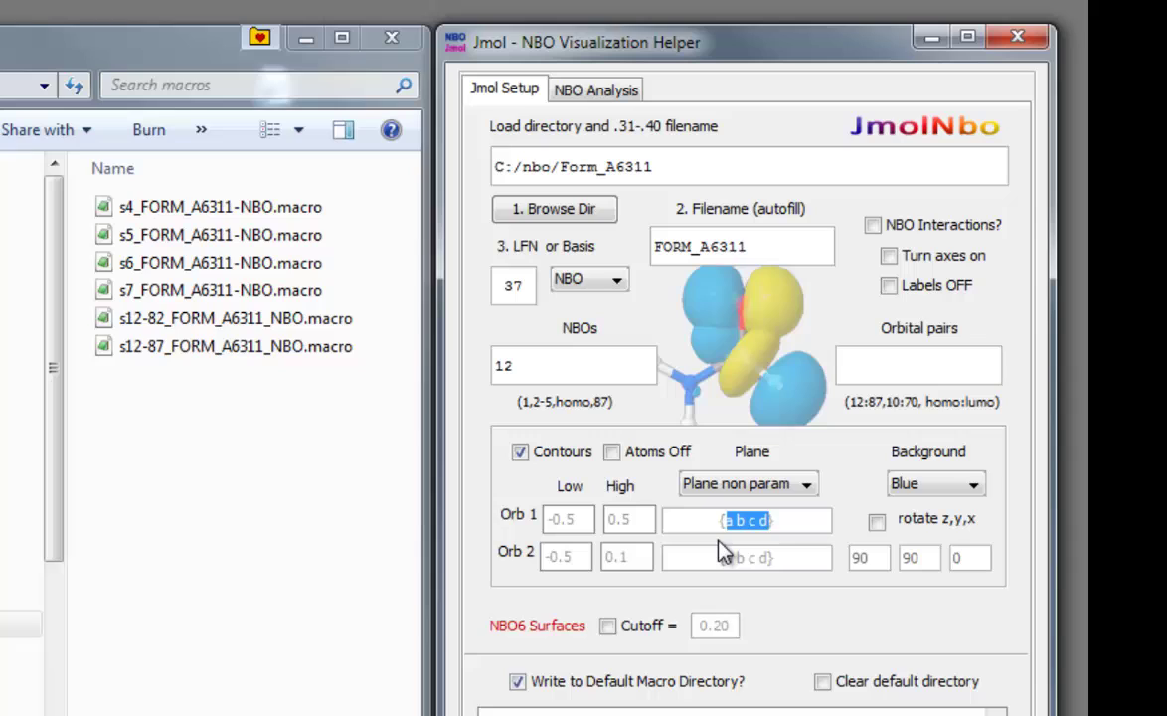
text(0 1 00)
drag(769, 558, 729, 553)
text(0 1 00)
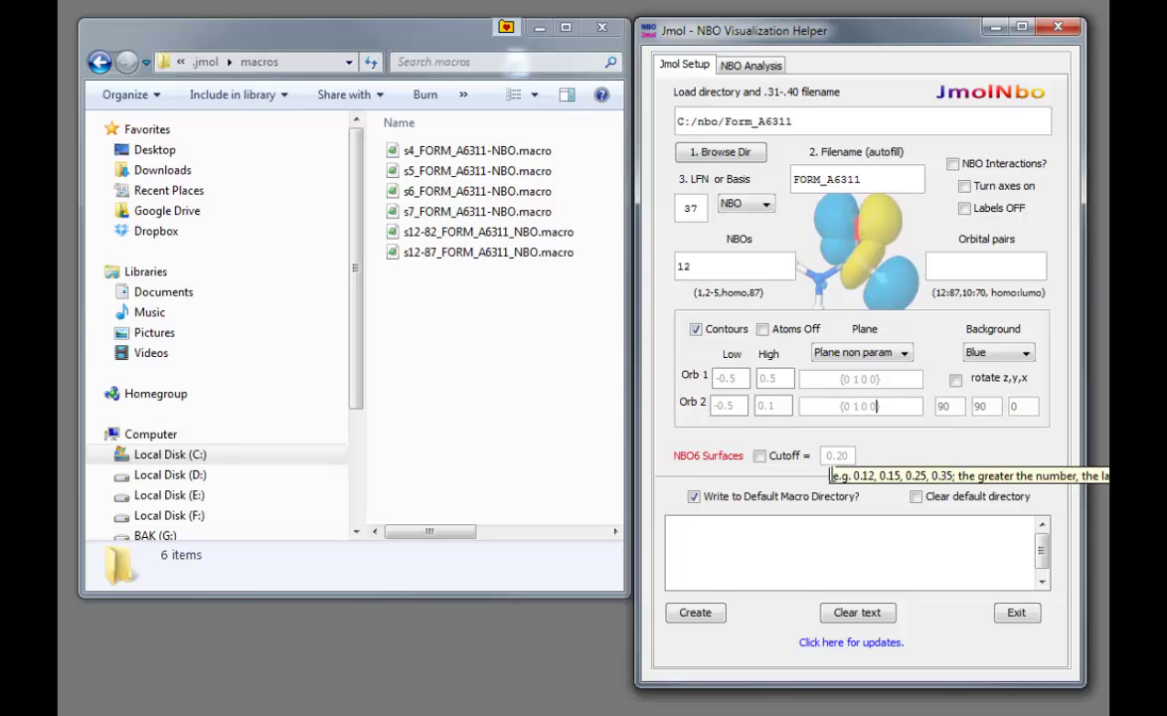
click(701, 616)
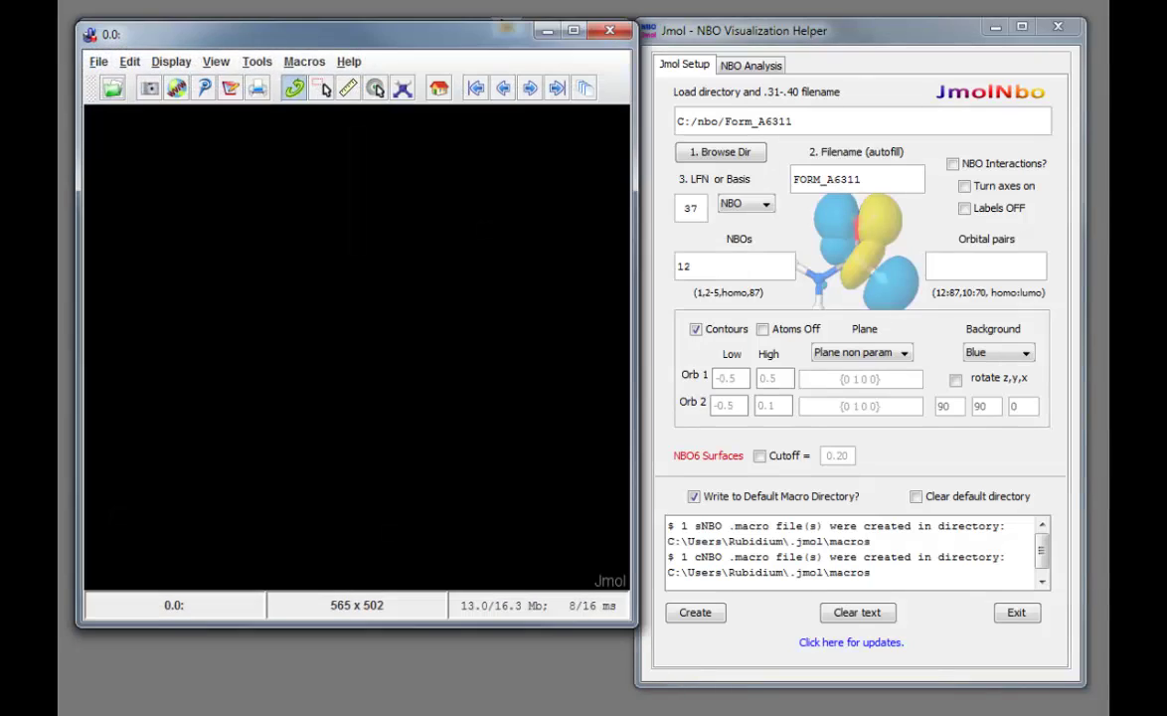
In Jmol, run the c12_FORM_A6311-NBO macro and rotate the molecule to view the contour plane
click(308, 64)
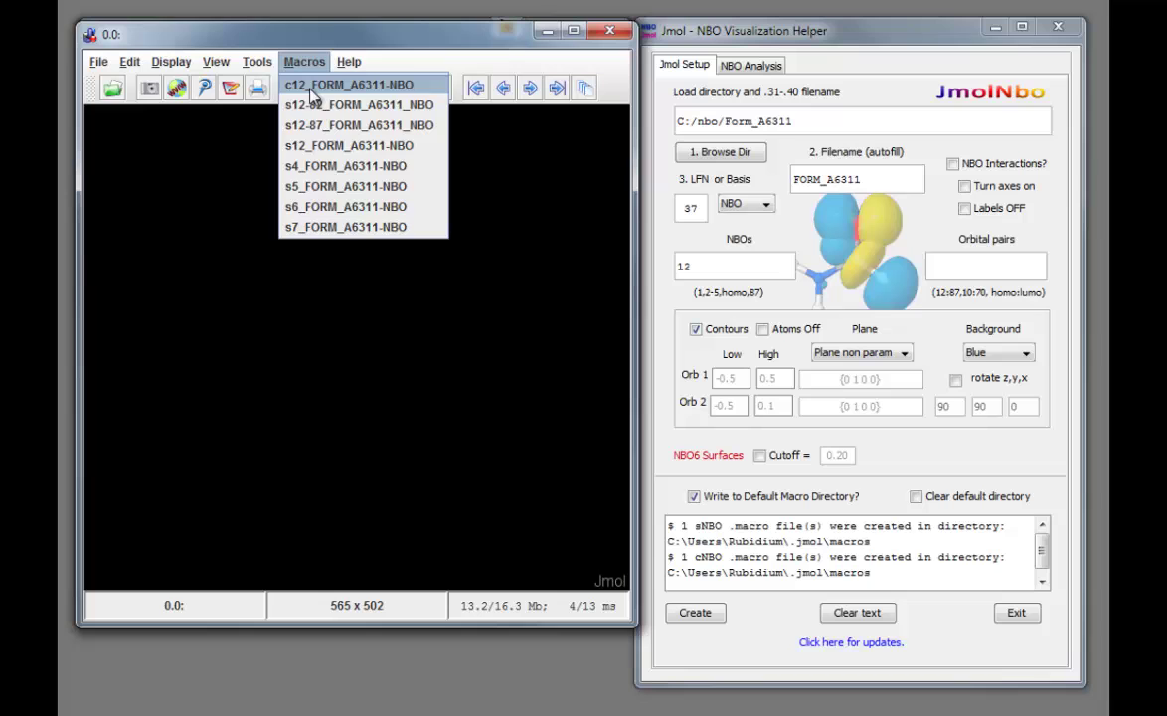
click(314, 86)
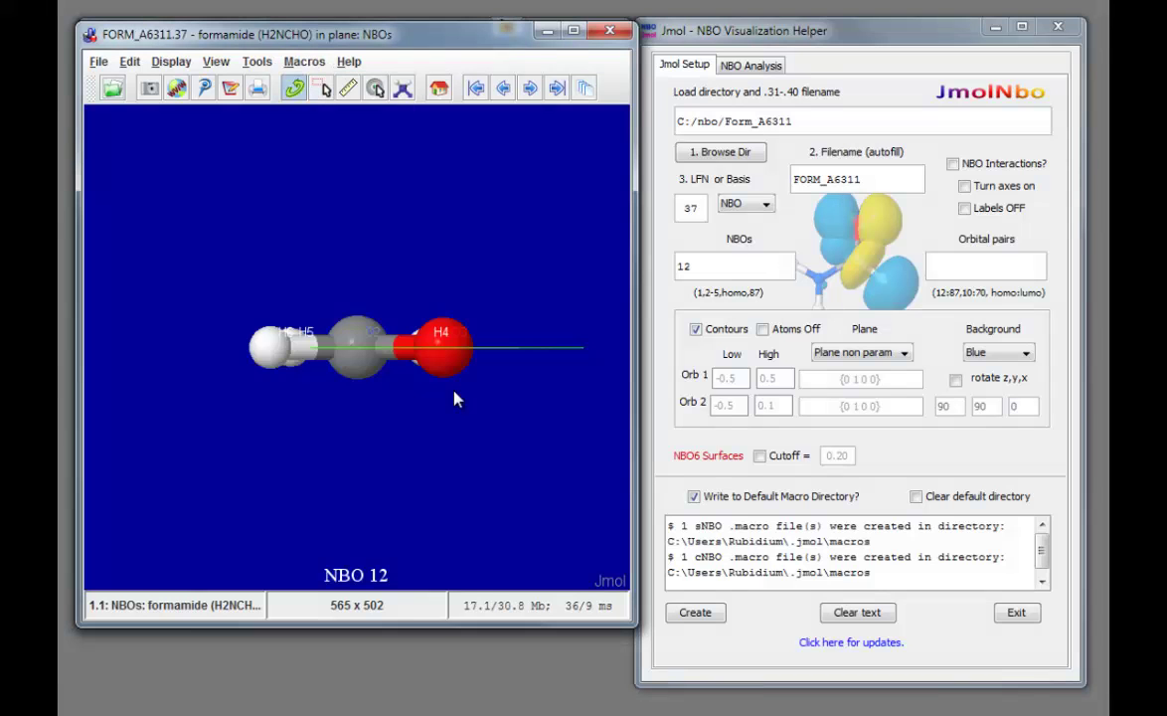
drag(307, 409, 601, 617)
drag(553, 567, 502, 502)
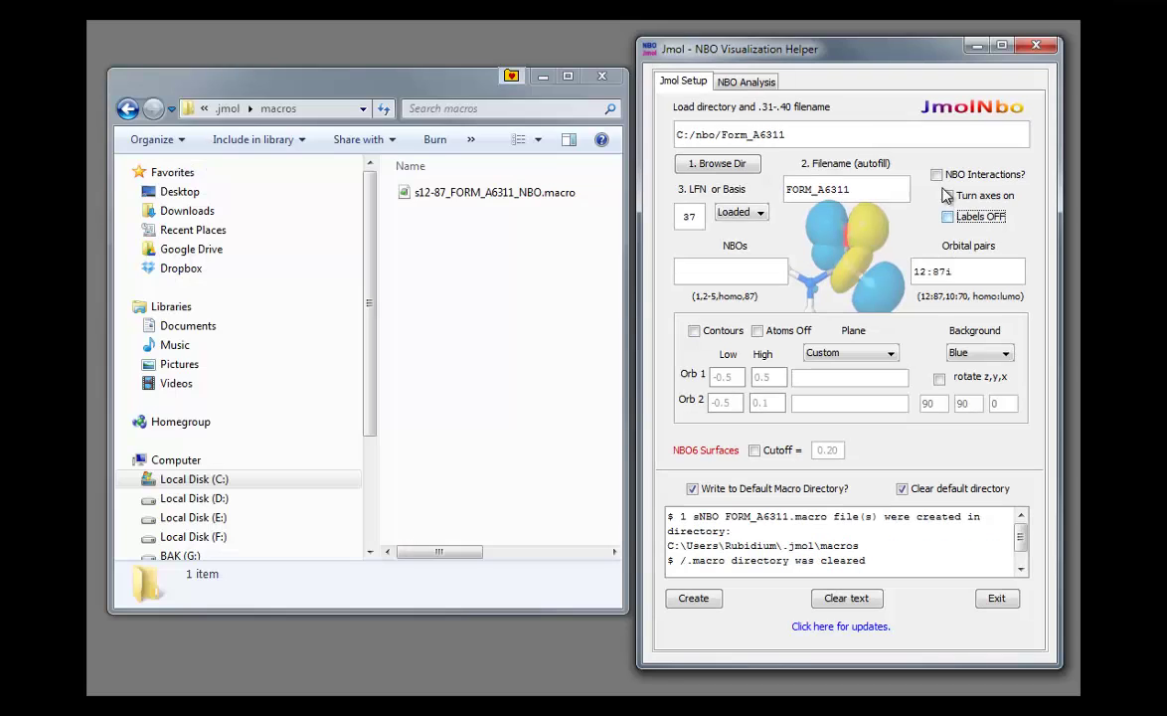
Turn on NBO interactions and contours for orbital pair 12:87i, using Plane non param as the plane type
click(937, 175)
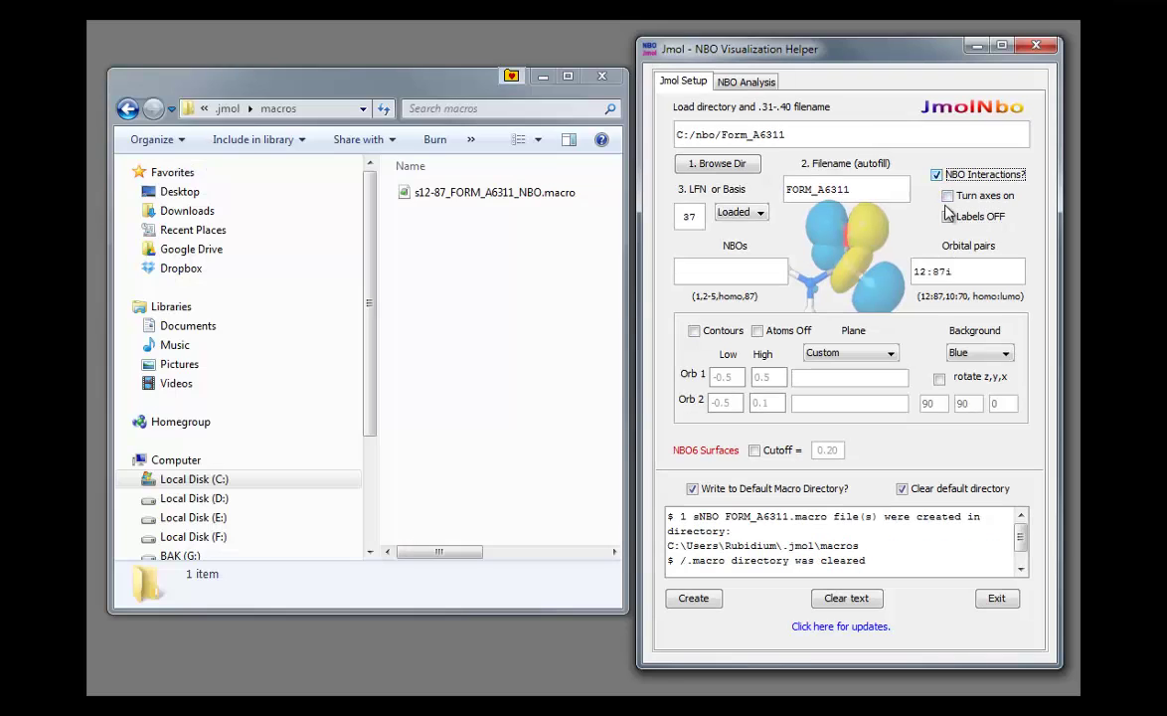
click(966, 266)
click(694, 331)
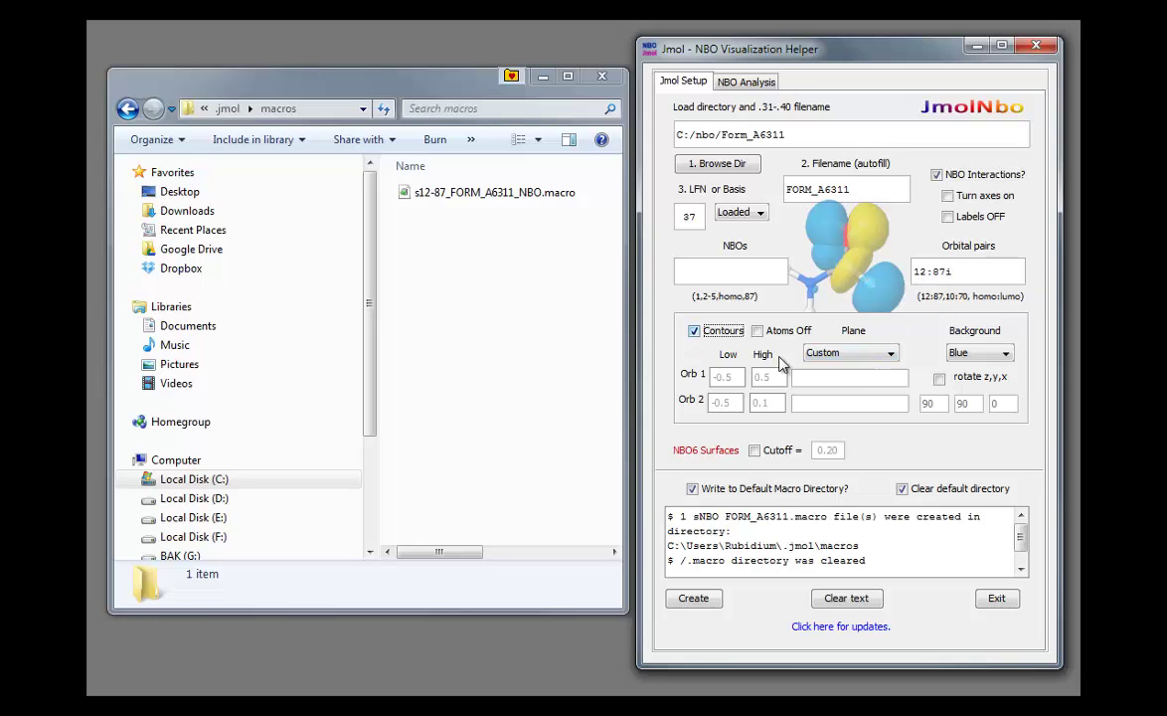
click(881, 358)
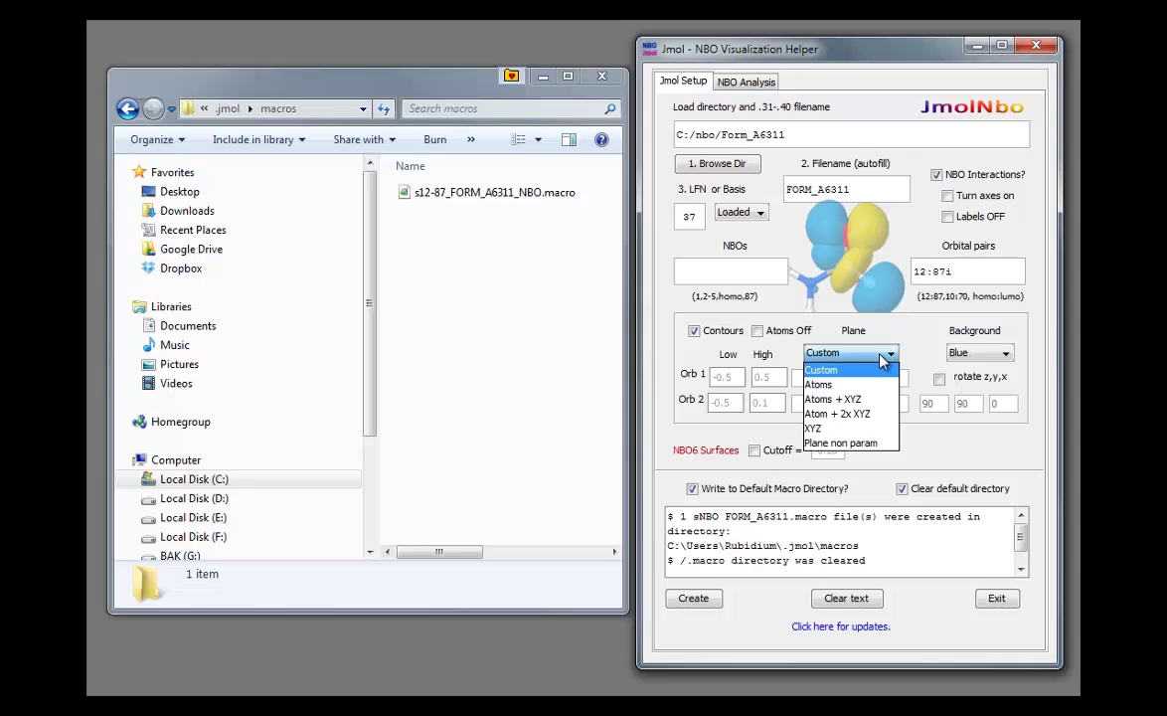
click(844, 443)
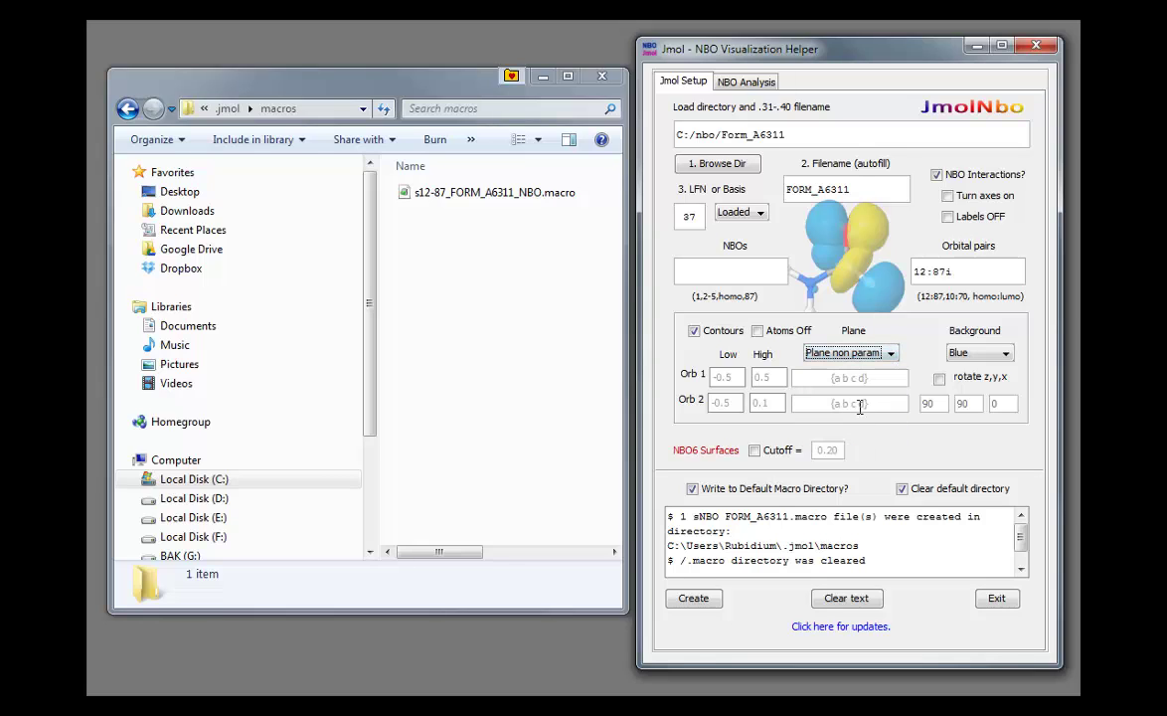
Set the contour planes for Orb 1 and Orb 2 of the 12:87i pair to {0 1 0 0}
drag(864, 376, 837, 378)
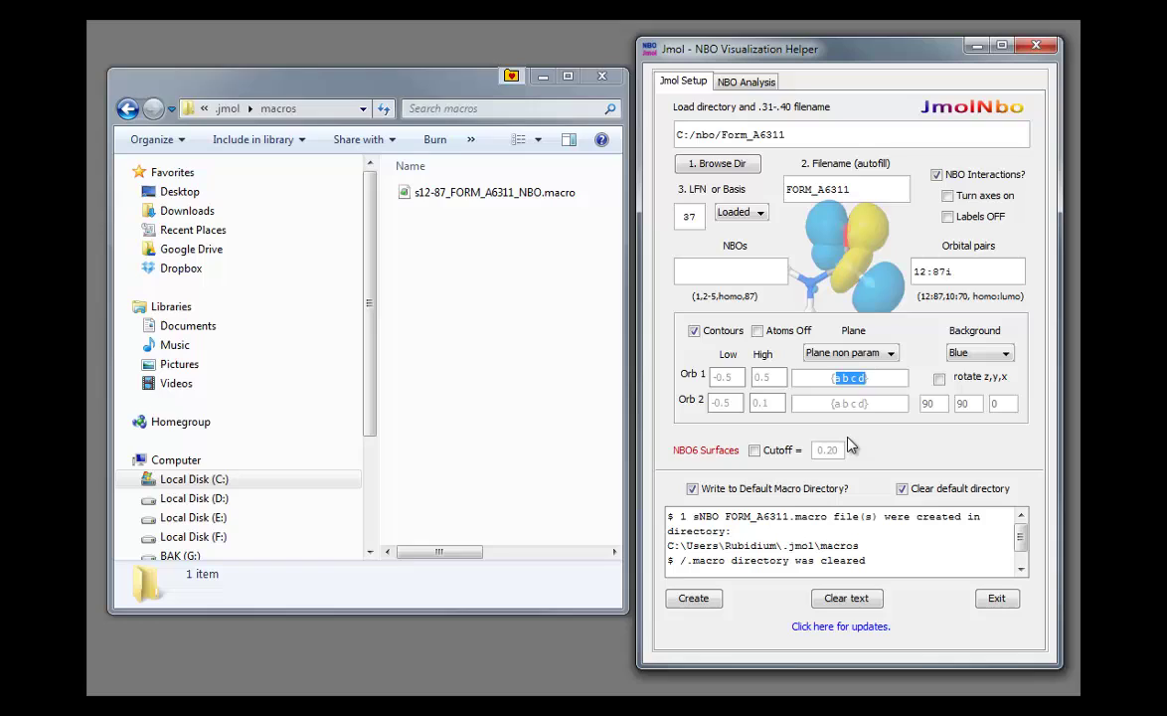
key(BackSpace)
text(0 1 0 0)
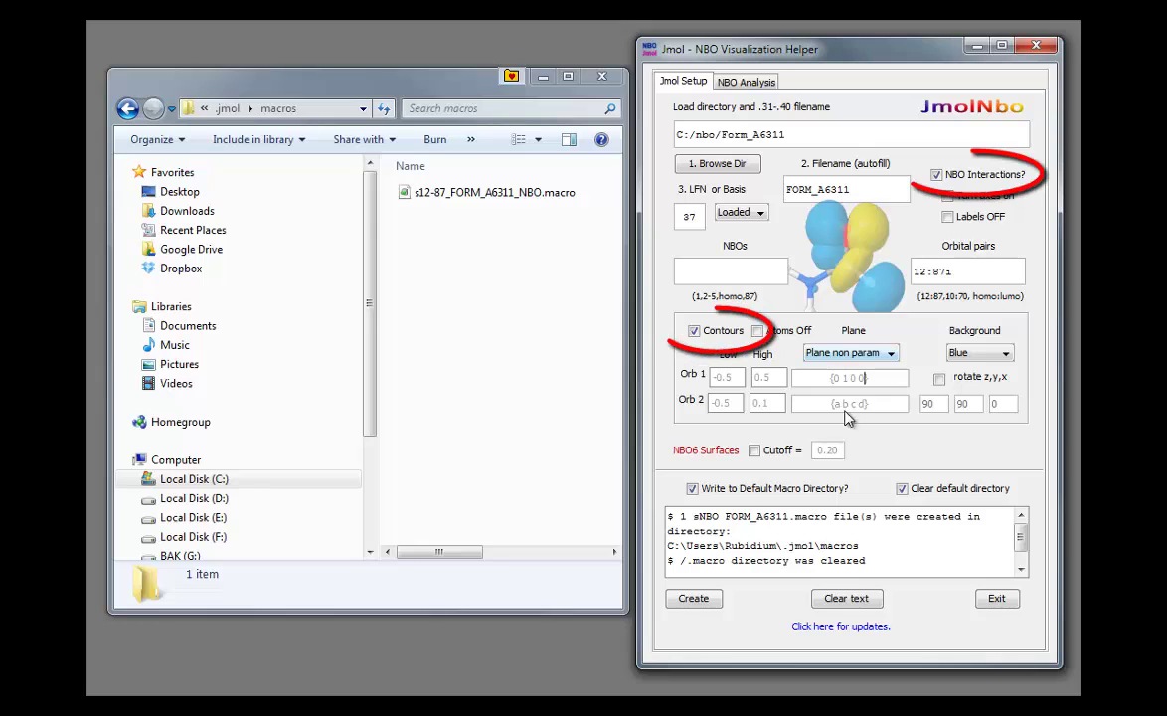
drag(862, 403, 834, 407)
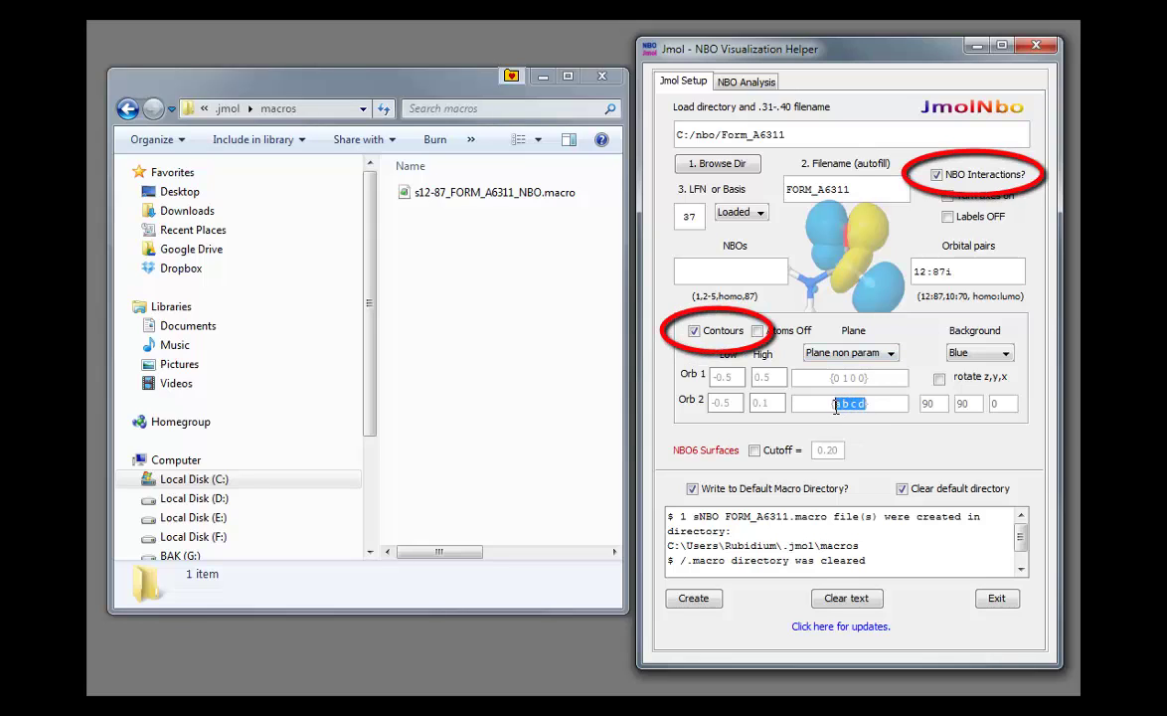
text(0 1 0 0})
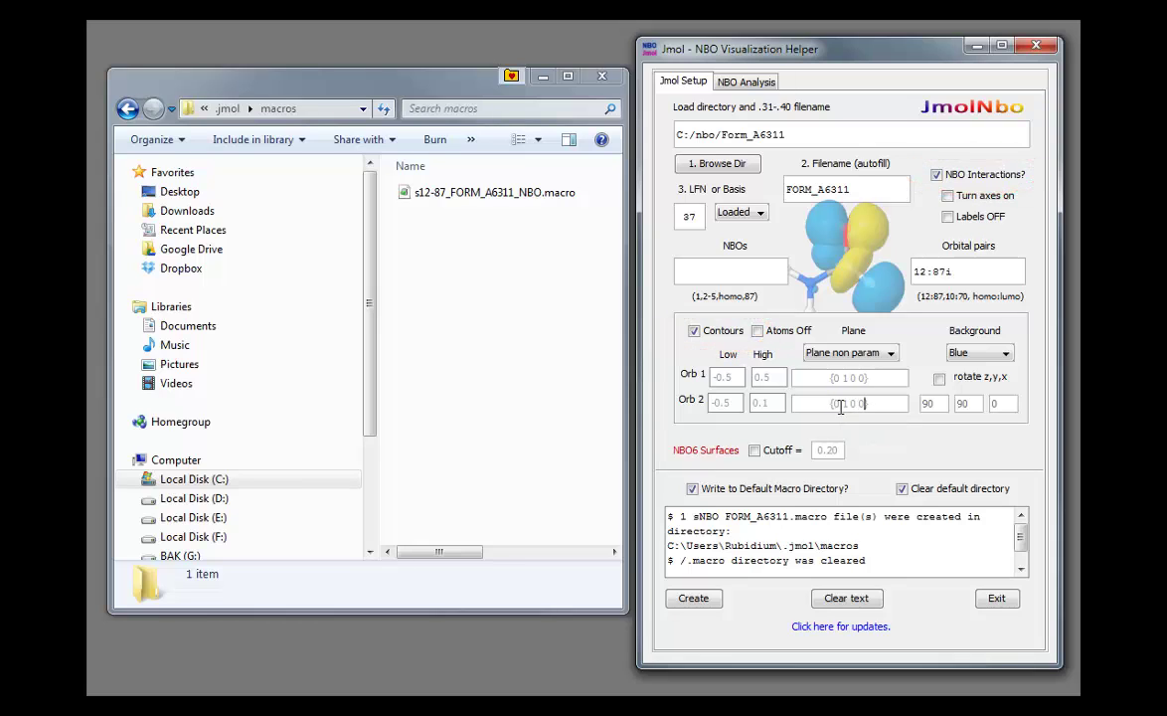
Turn atoms off, disable clearing of the default directory, and create the contour macro for the orbital pair
click(757, 331)
click(901, 489)
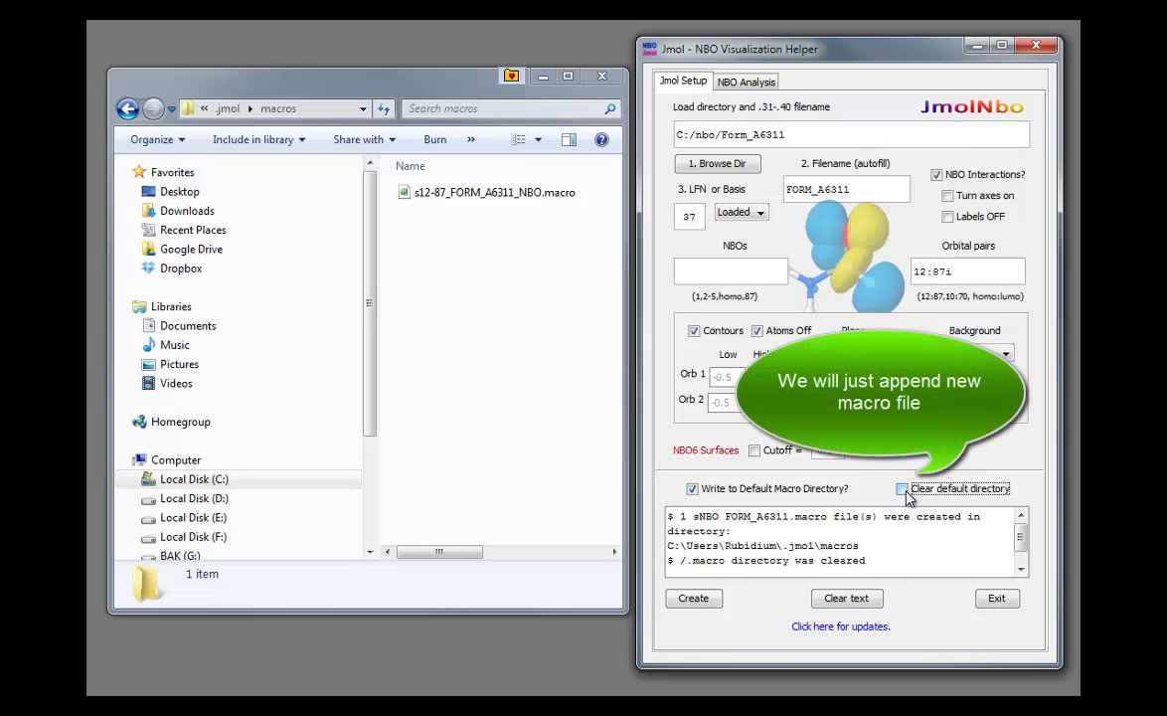
click(712, 602)
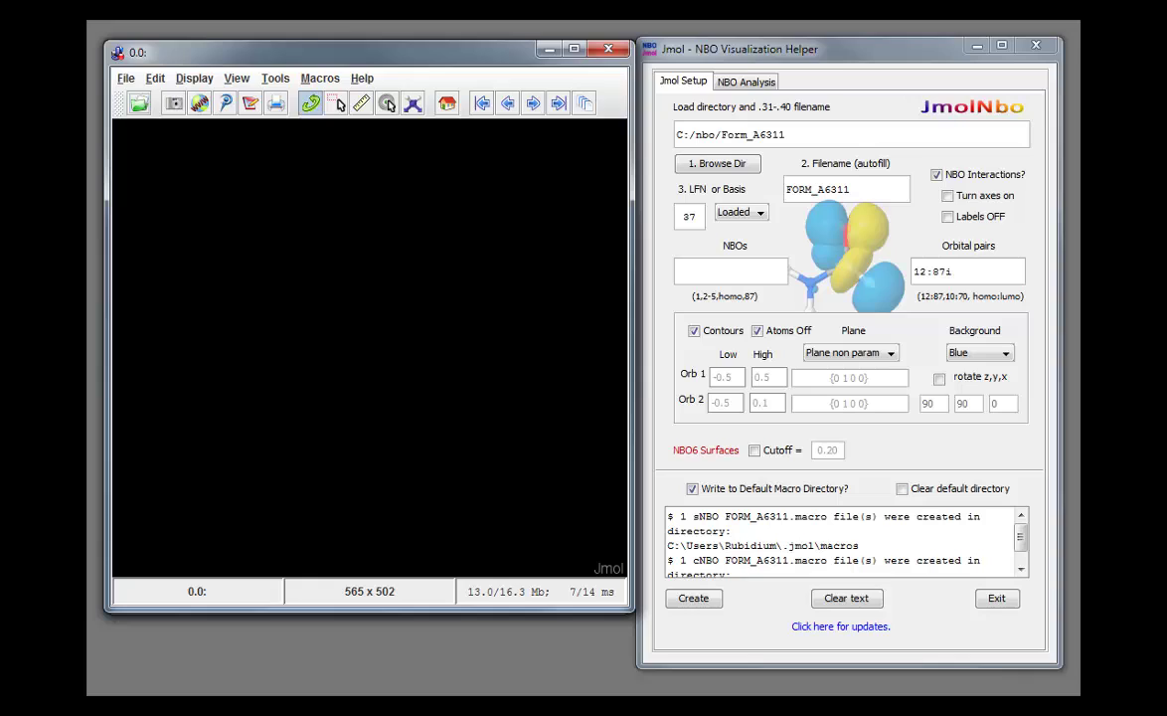
In Jmol, run the c12-87_FORM_A6311_NBO macro and rotate the view to show the orbital pair contours face-on
click(320, 80)
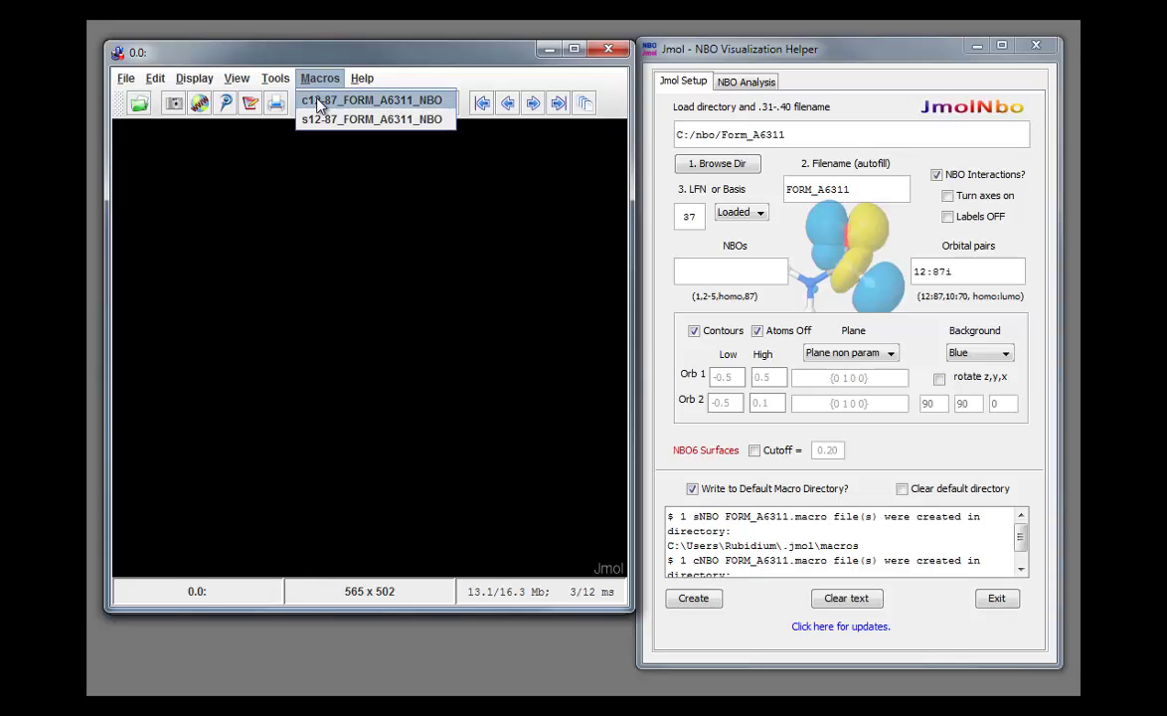
click(319, 104)
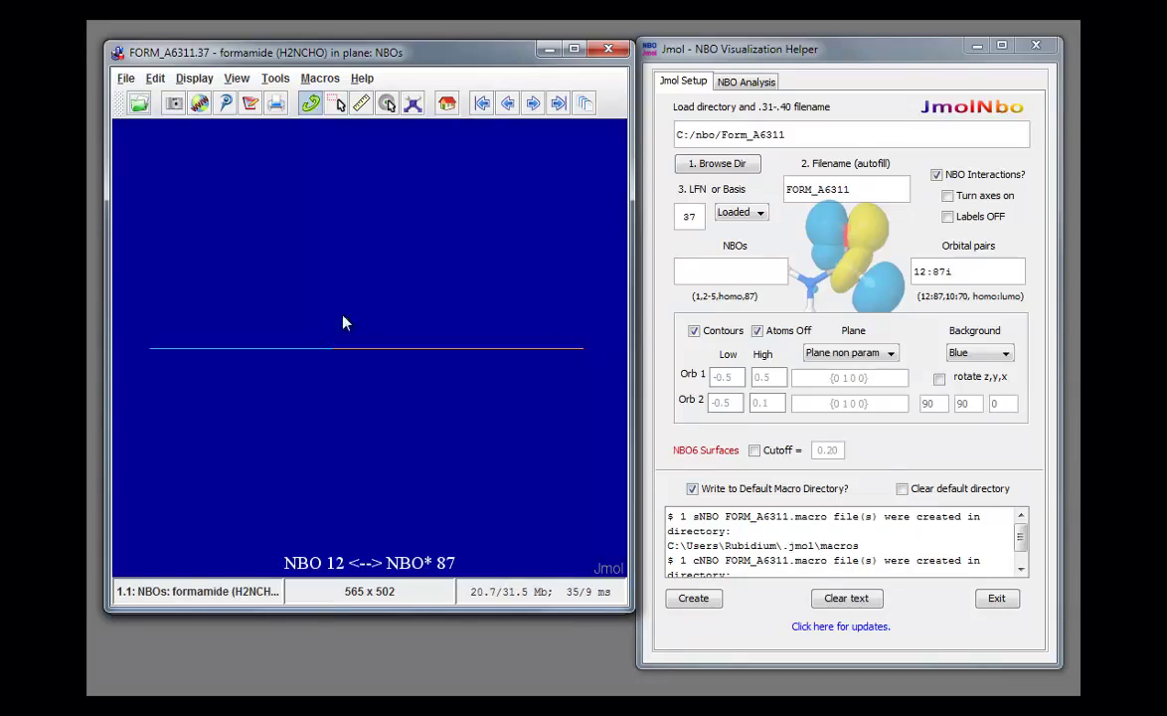
drag(467, 312, 559, 544)
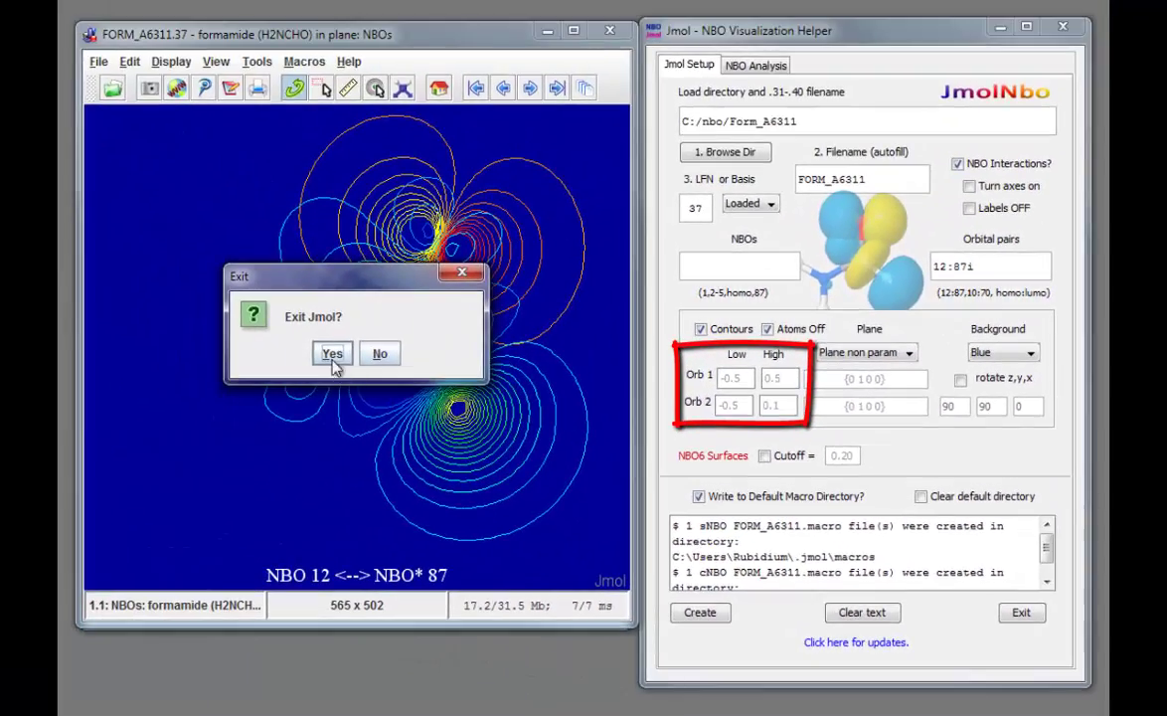
Exit Jmol and load FORM_A3.nbo from the nbo/Form_A321 folder for NBO analysis in the NBO Visualization Helper
click(331, 355)
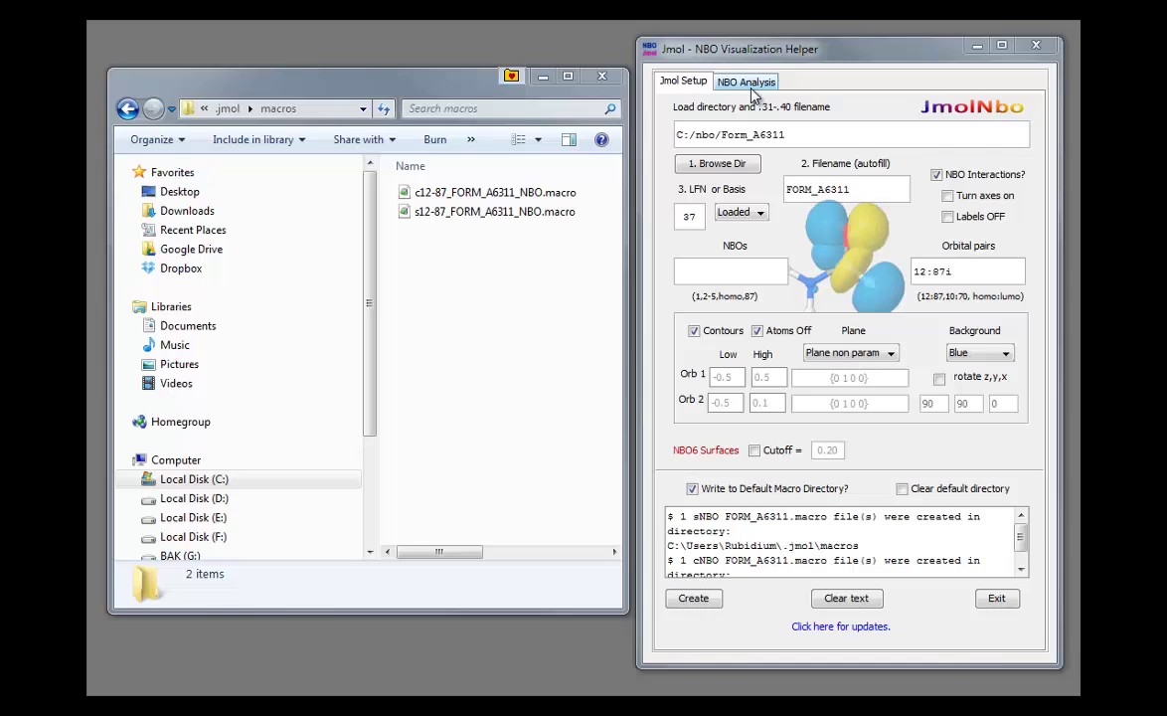
click(748, 83)
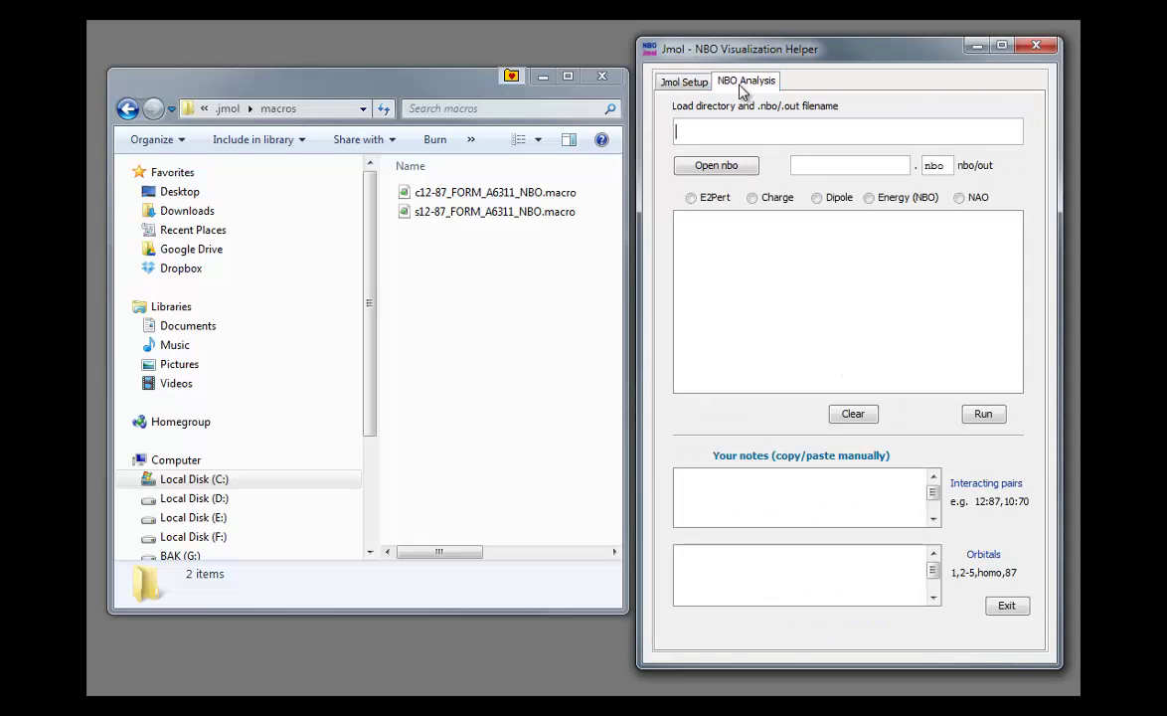
click(715, 166)
double_click(700, 437)
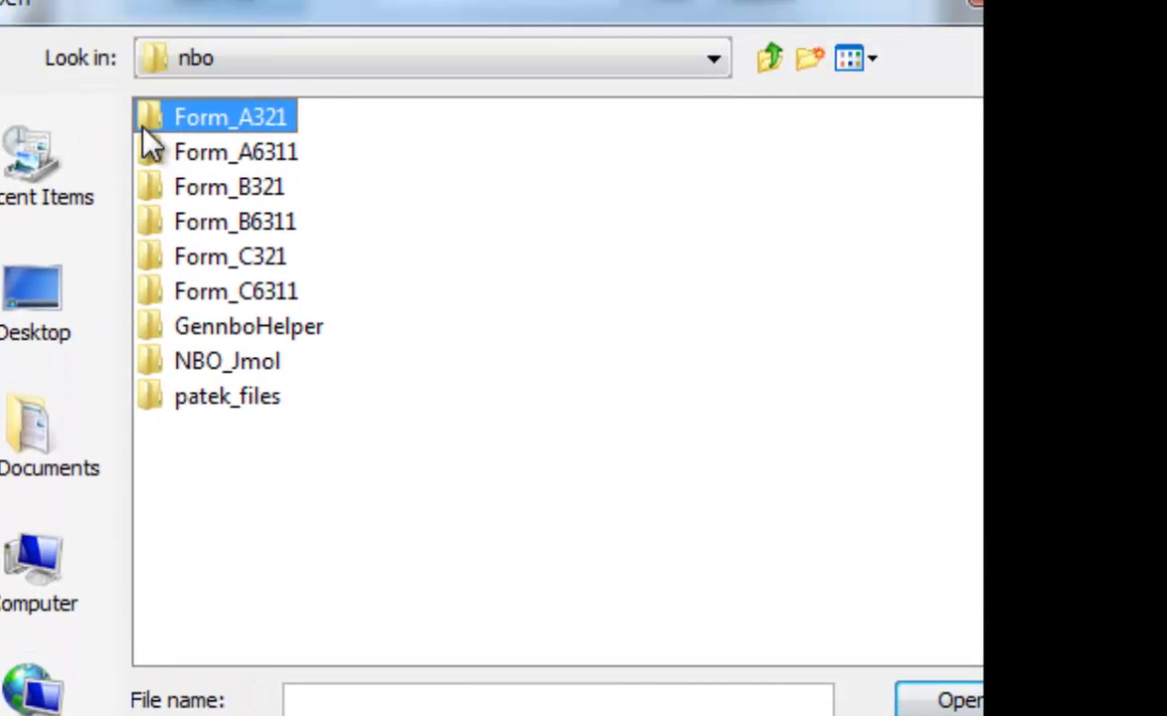
double_click(139, 123)
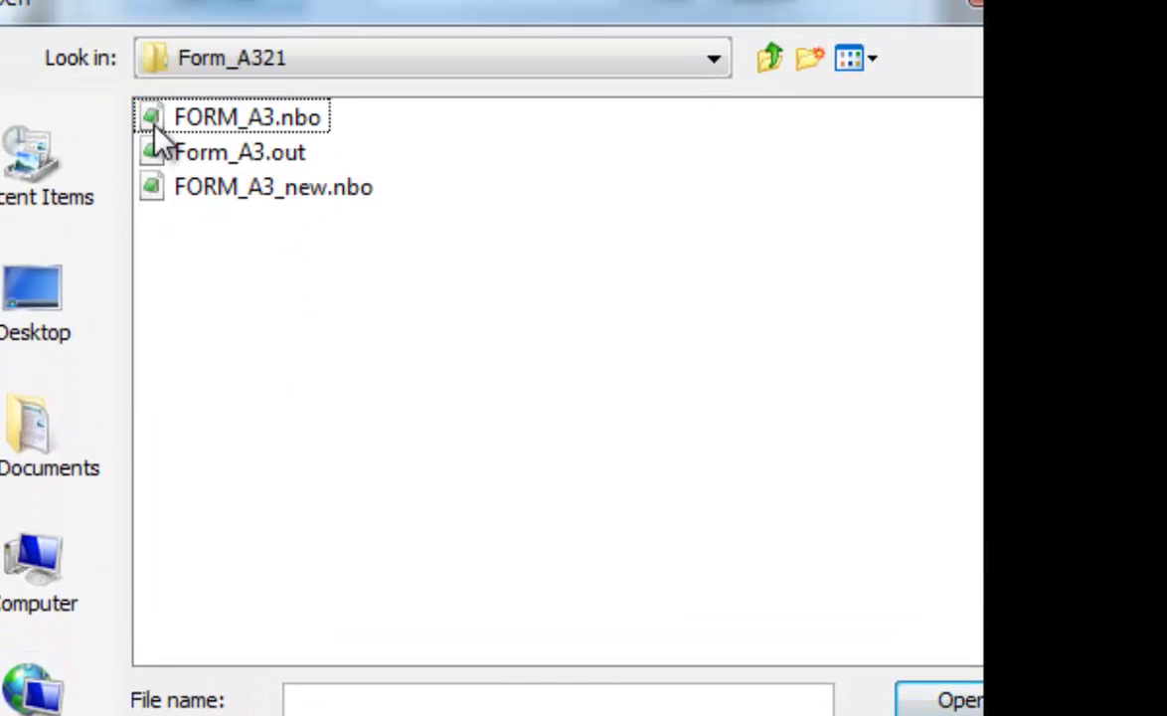
click(156, 124)
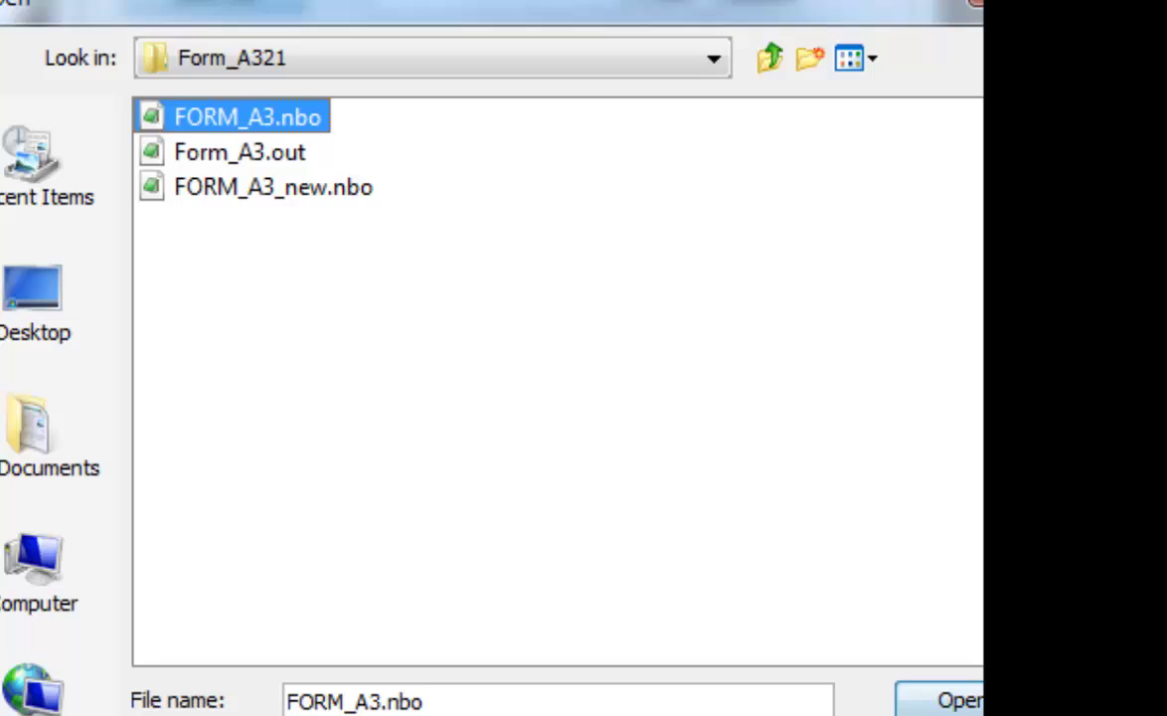
click(949, 699)
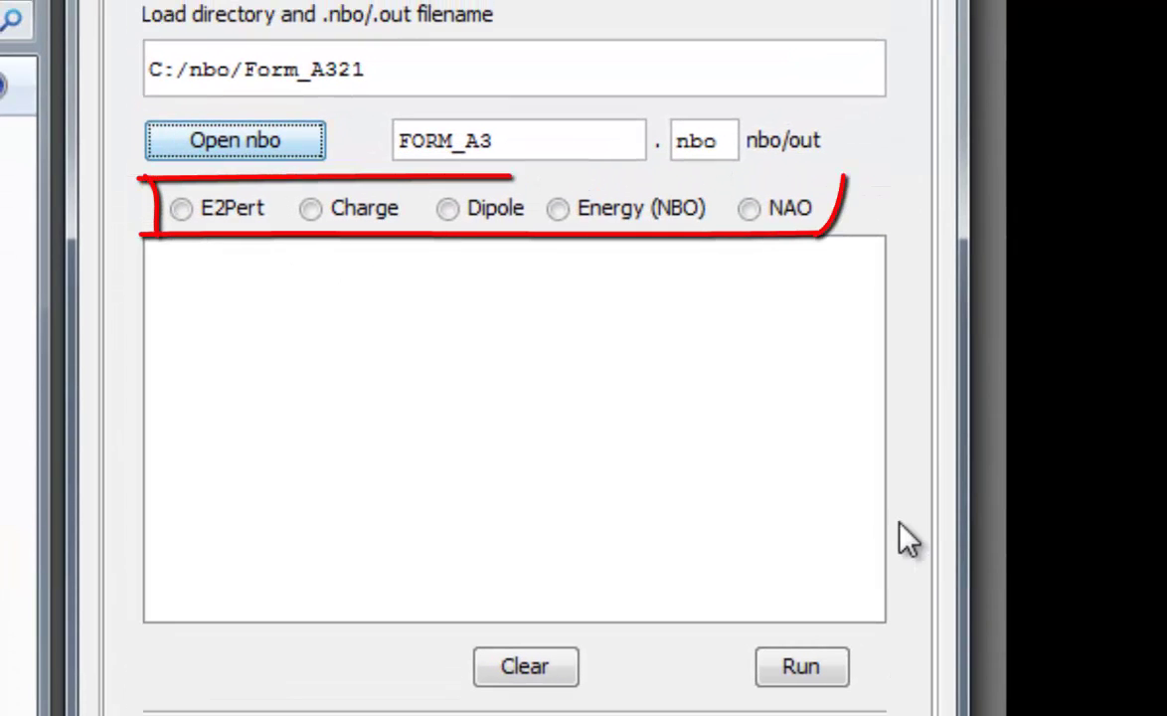
Run the NAO analysis and the Energy (NBO) analysis on the loaded file, looking through each sorted table
click(748, 210)
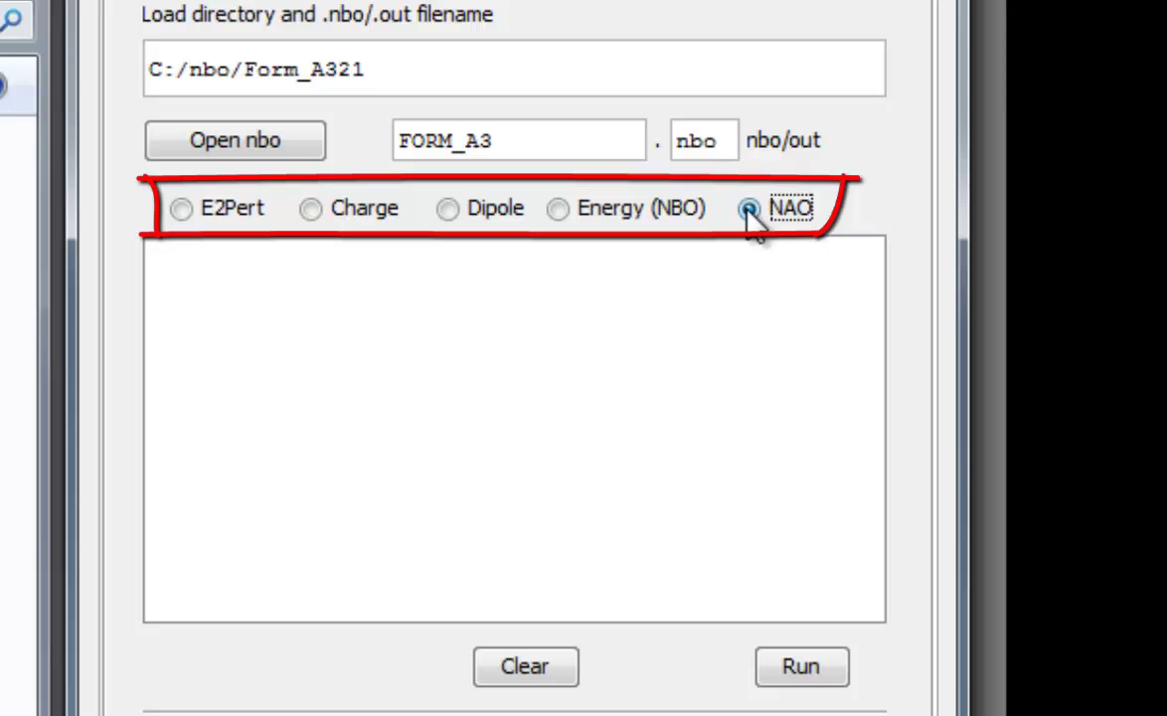
click(805, 676)
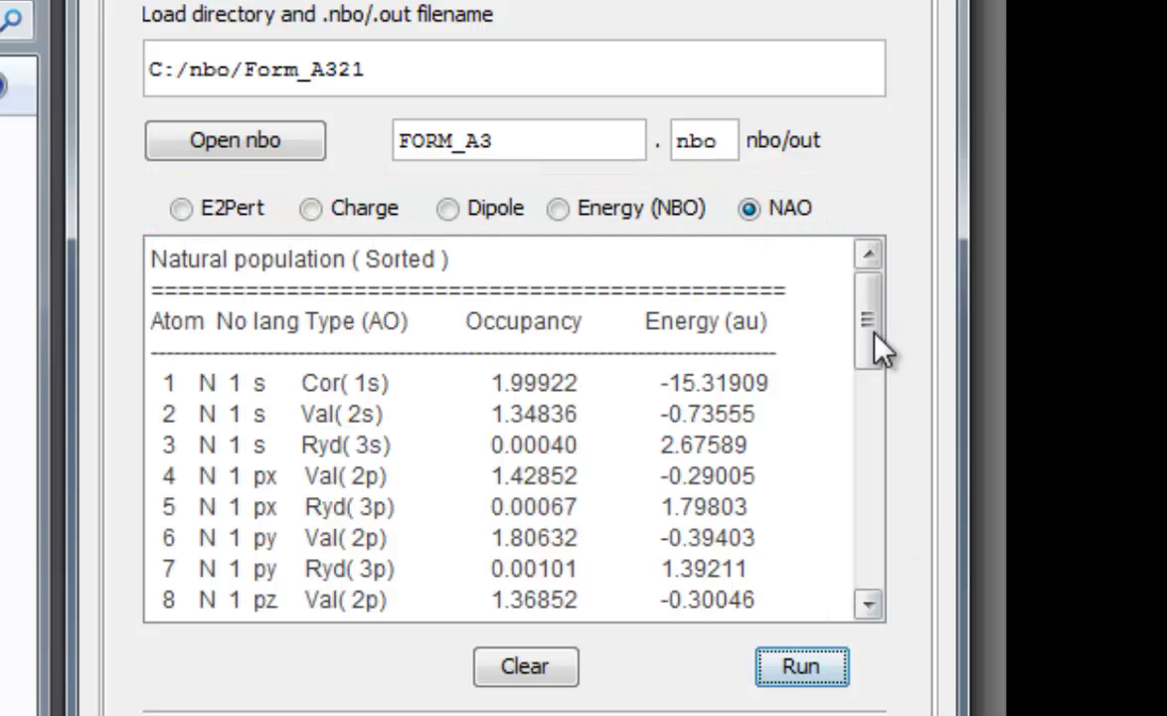
drag(868, 358, 885, 304)
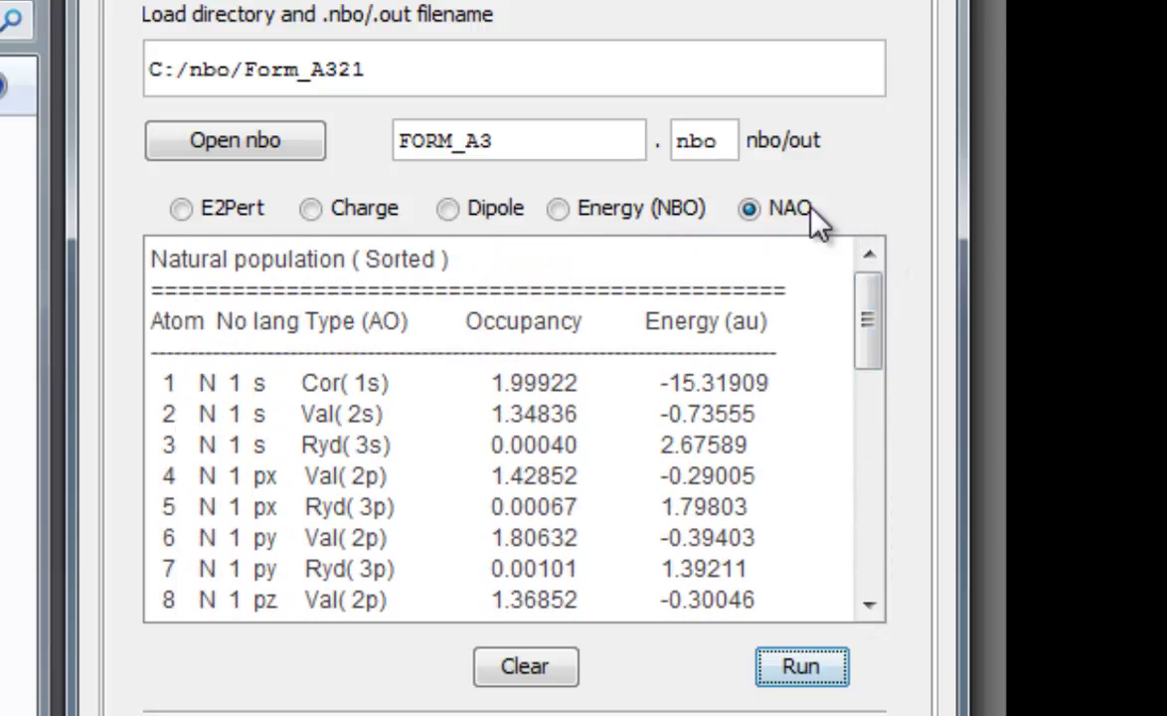
click(558, 209)
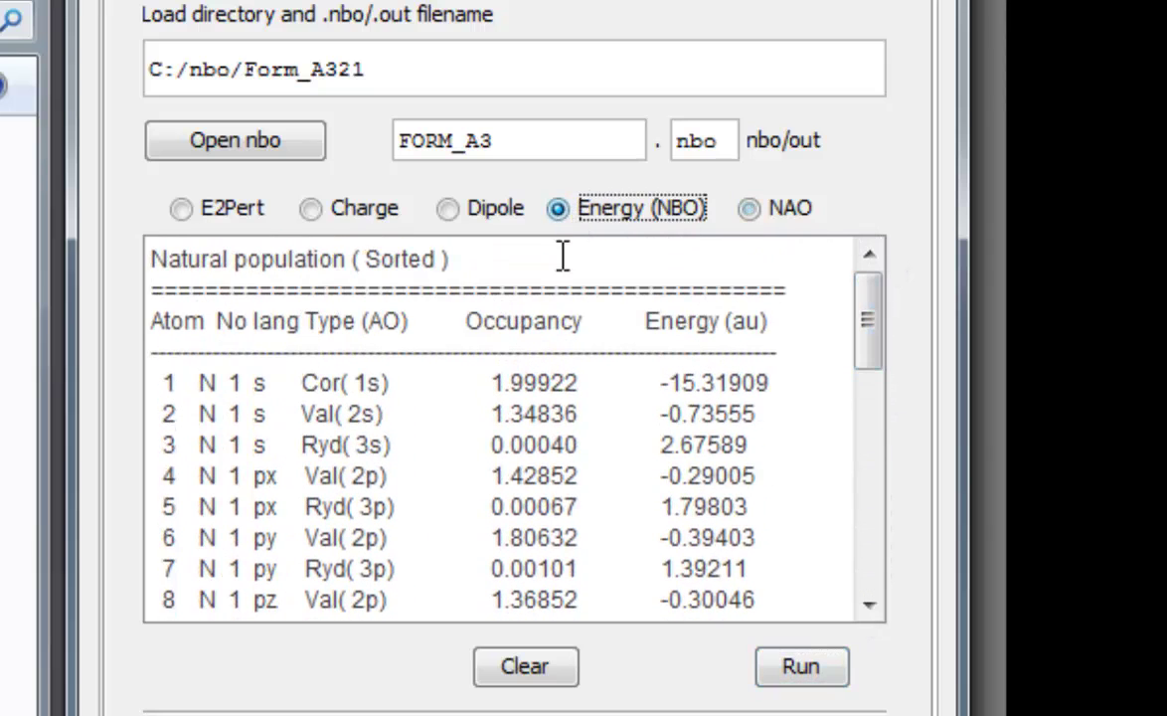
click(814, 678)
drag(881, 403, 906, 386)
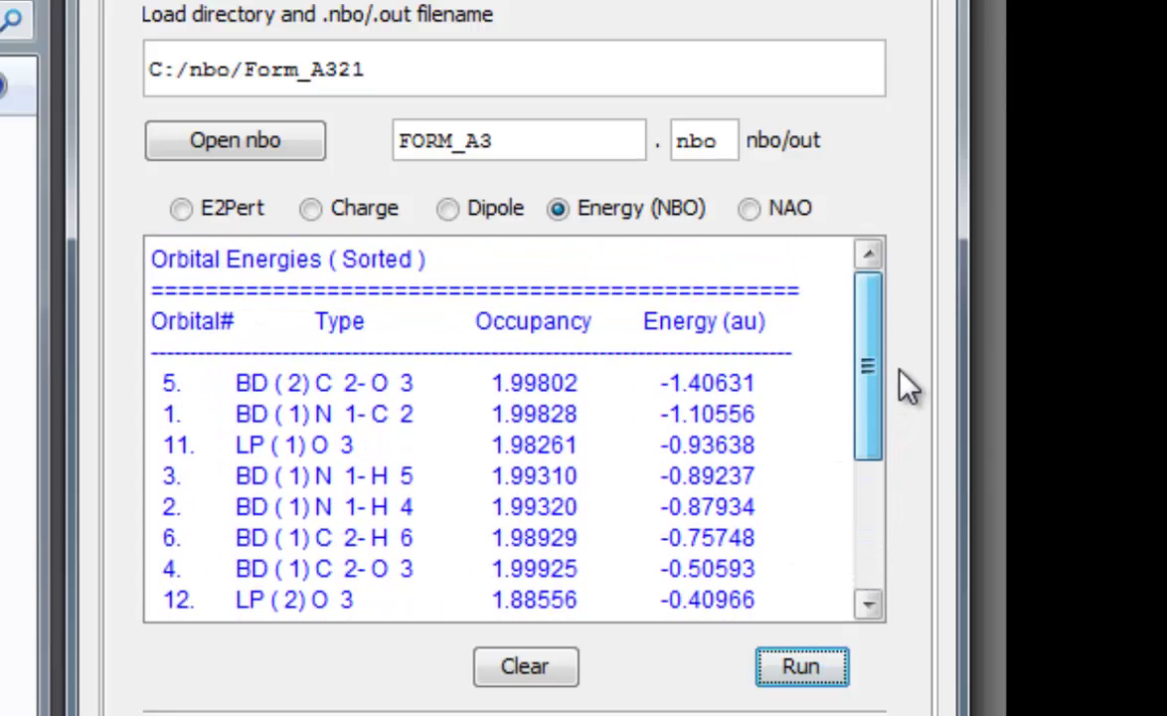
Run the Dipole analysis and the Charge analysis on the loaded FORM_A3 file
click(447, 209)
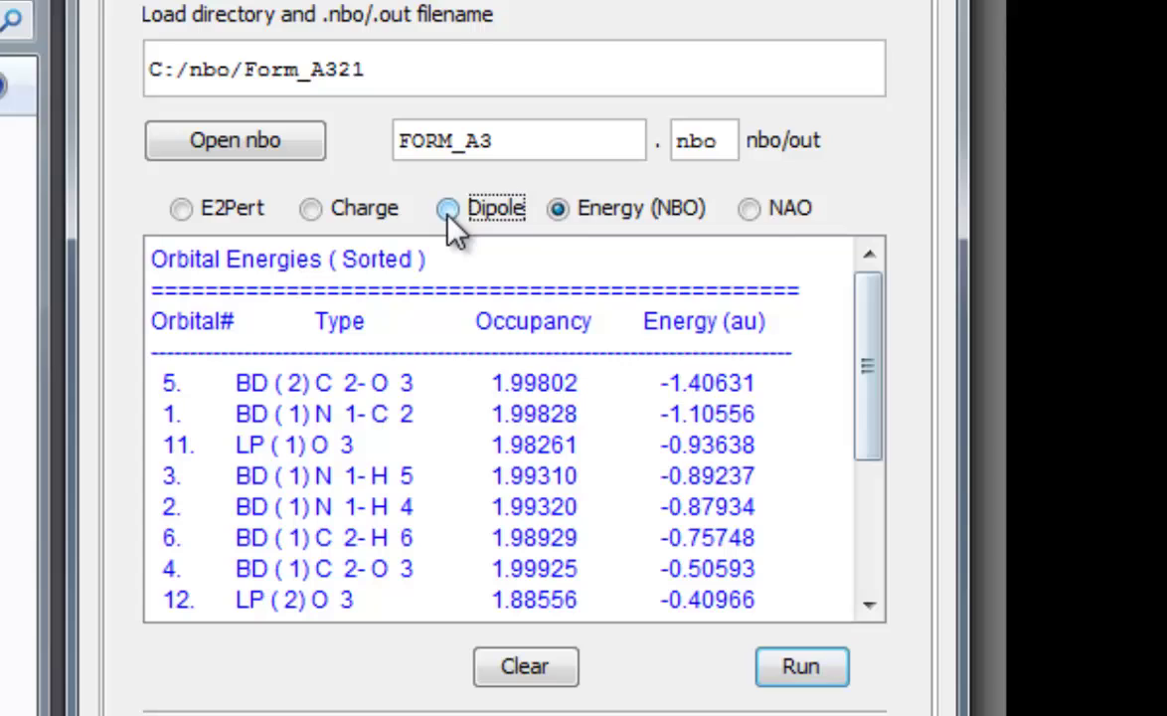
click(788, 682)
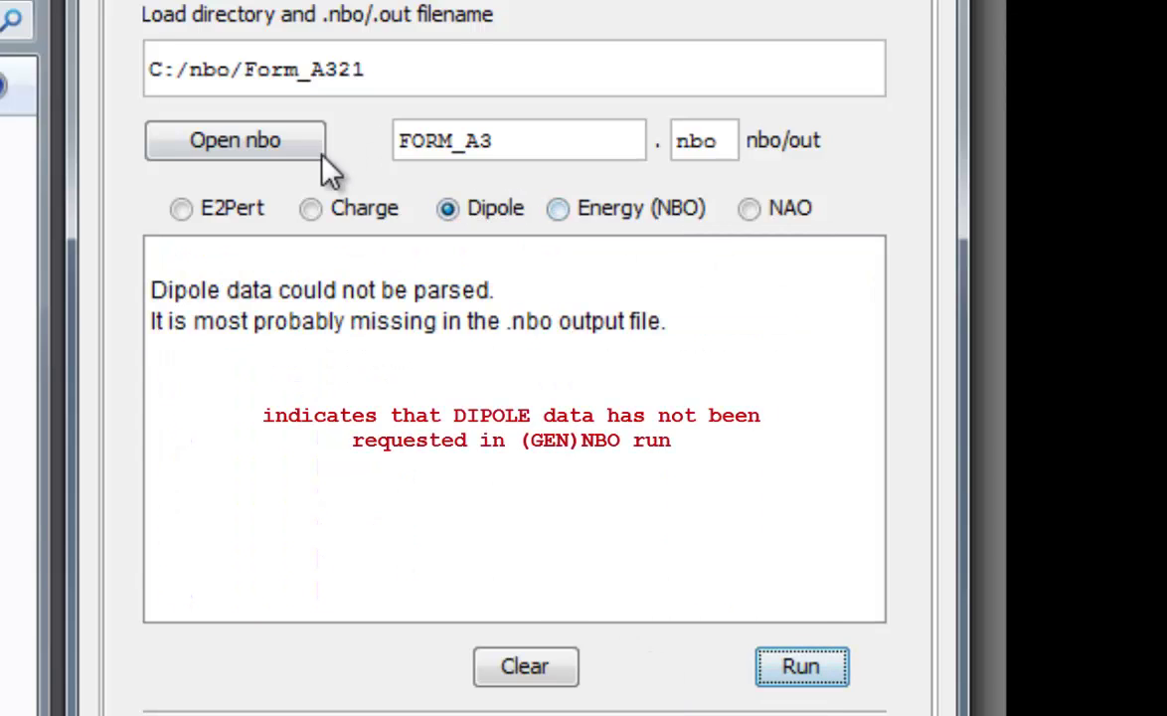
click(314, 211)
click(803, 665)
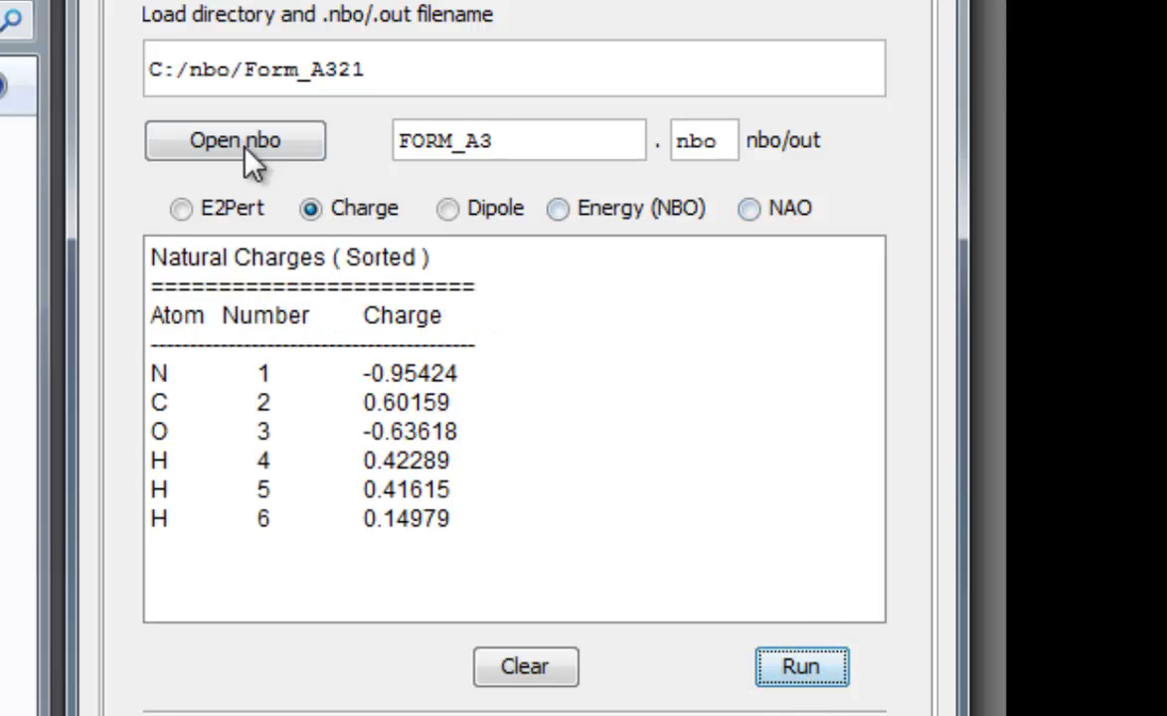
Run the E2Pert analysis and note the two strongest interactions as 11:29, 11:28 under Interacting pairs
click(181, 209)
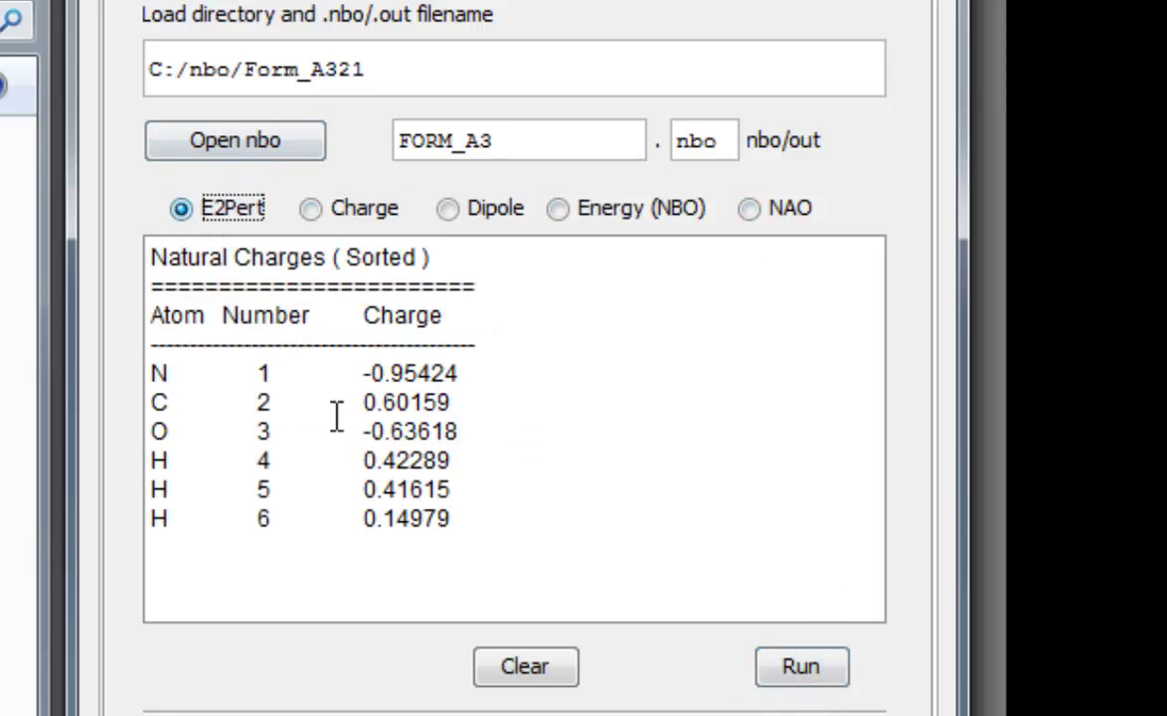
click(798, 675)
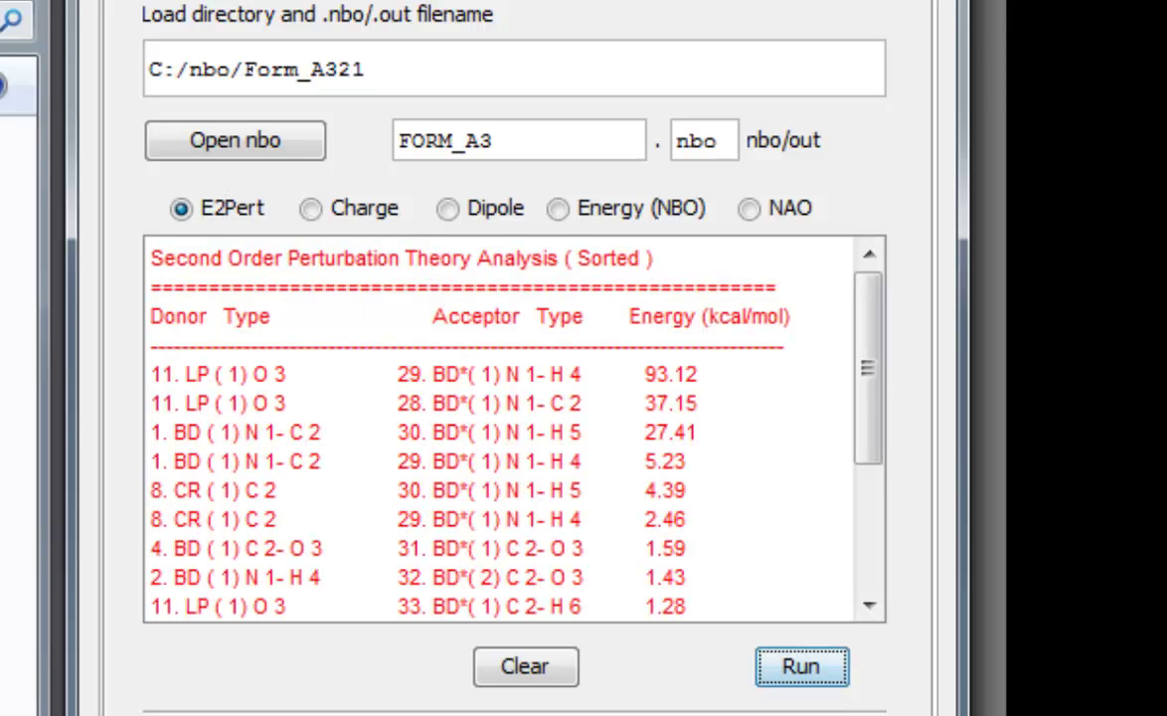
click(466, 715)
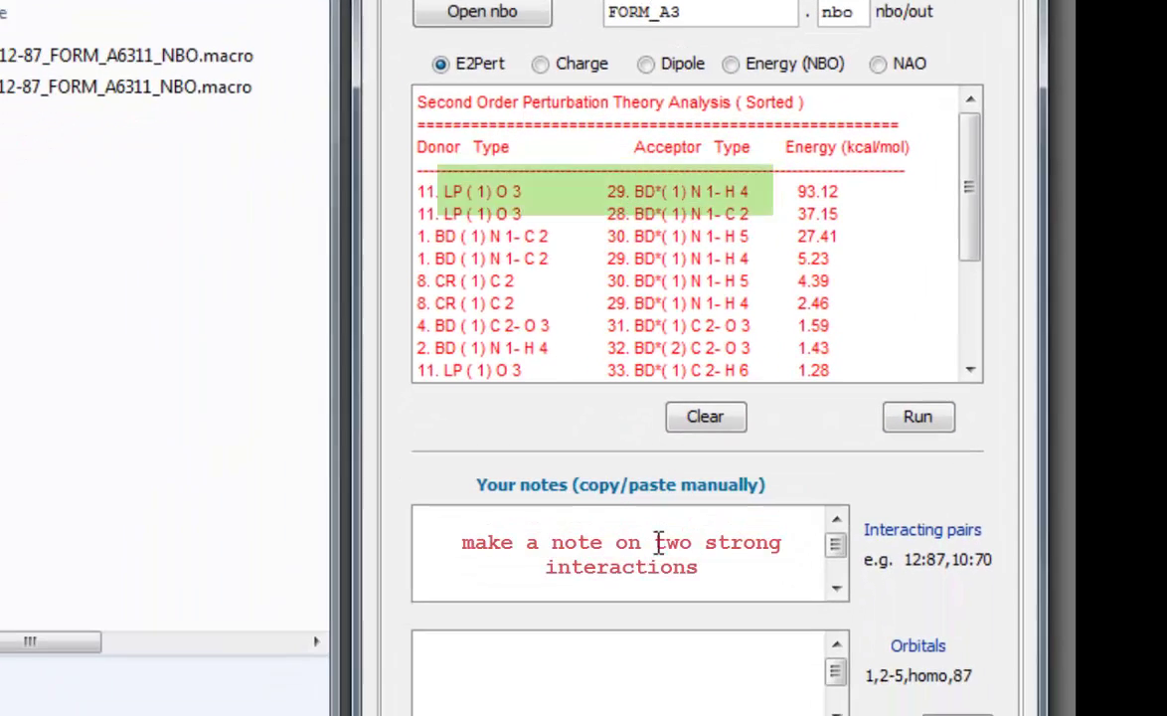
text(11)
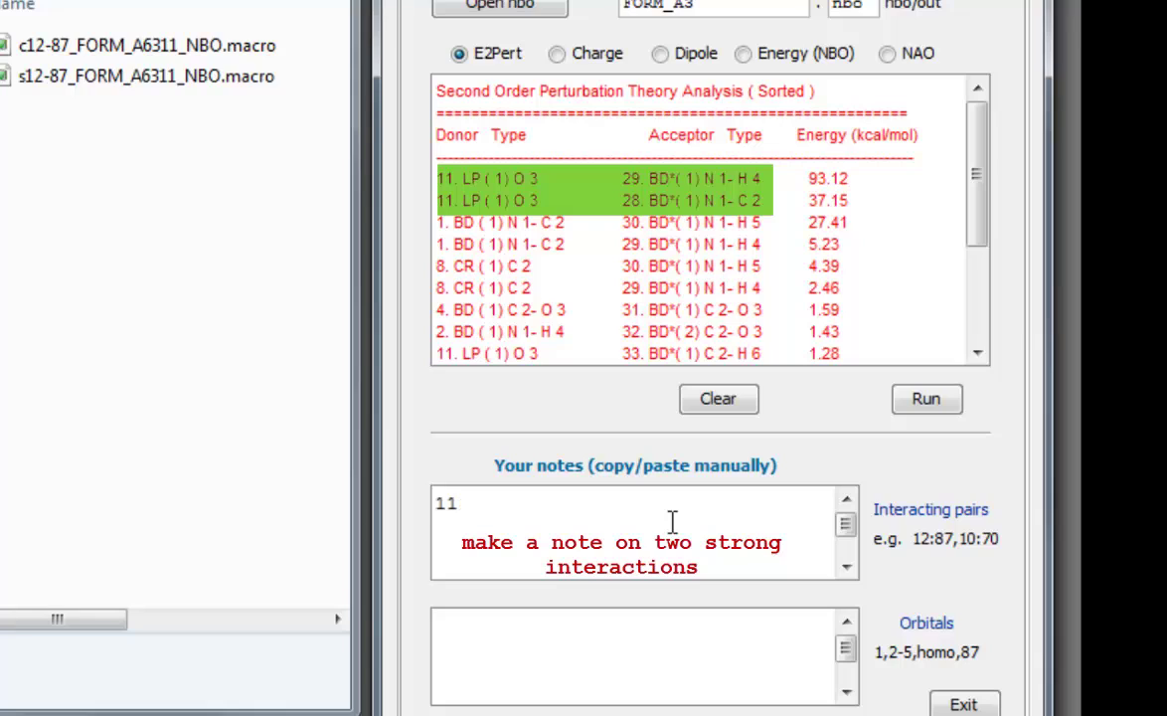
text(:29, 11:28)
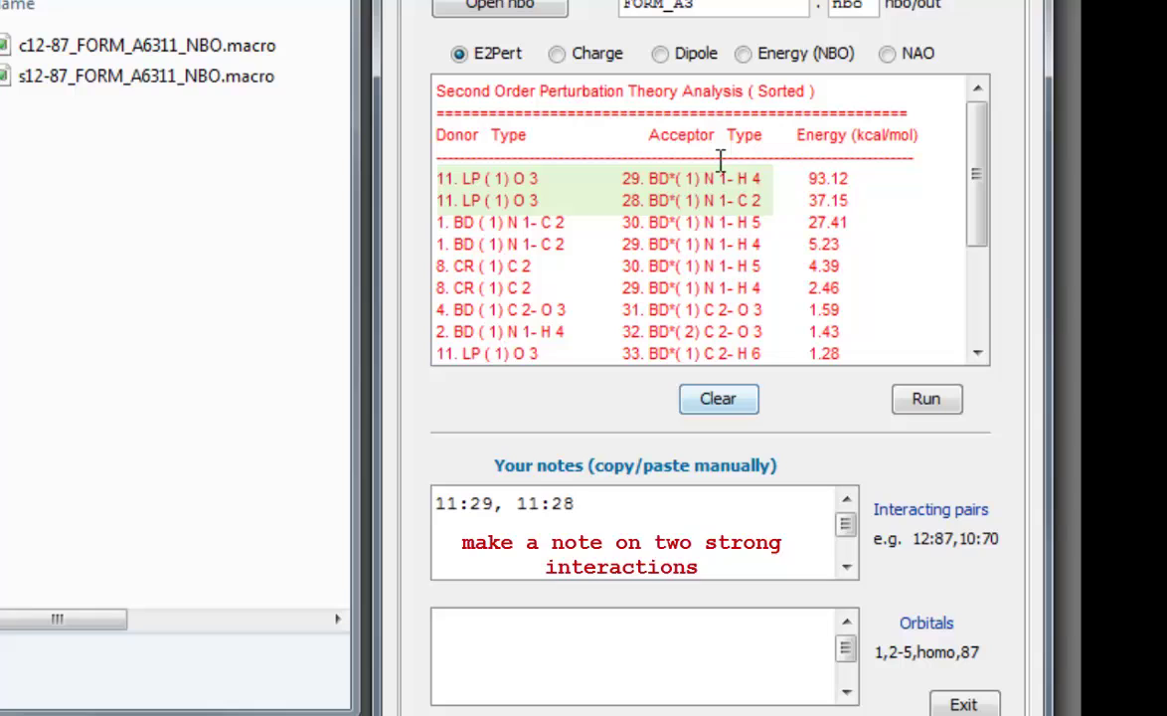
Run the Energy (NBO) analysis and start the Orbitals note for the HOMO/LUMO pair with orbital 10 and a comma
click(748, 56)
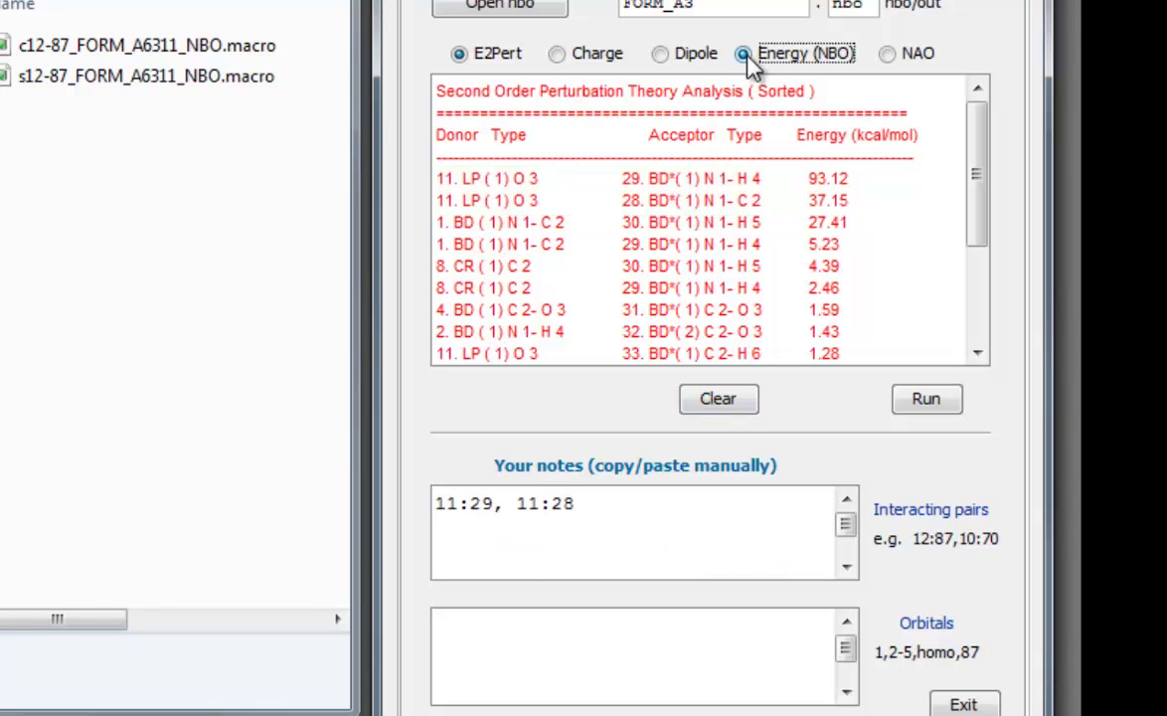
click(919, 405)
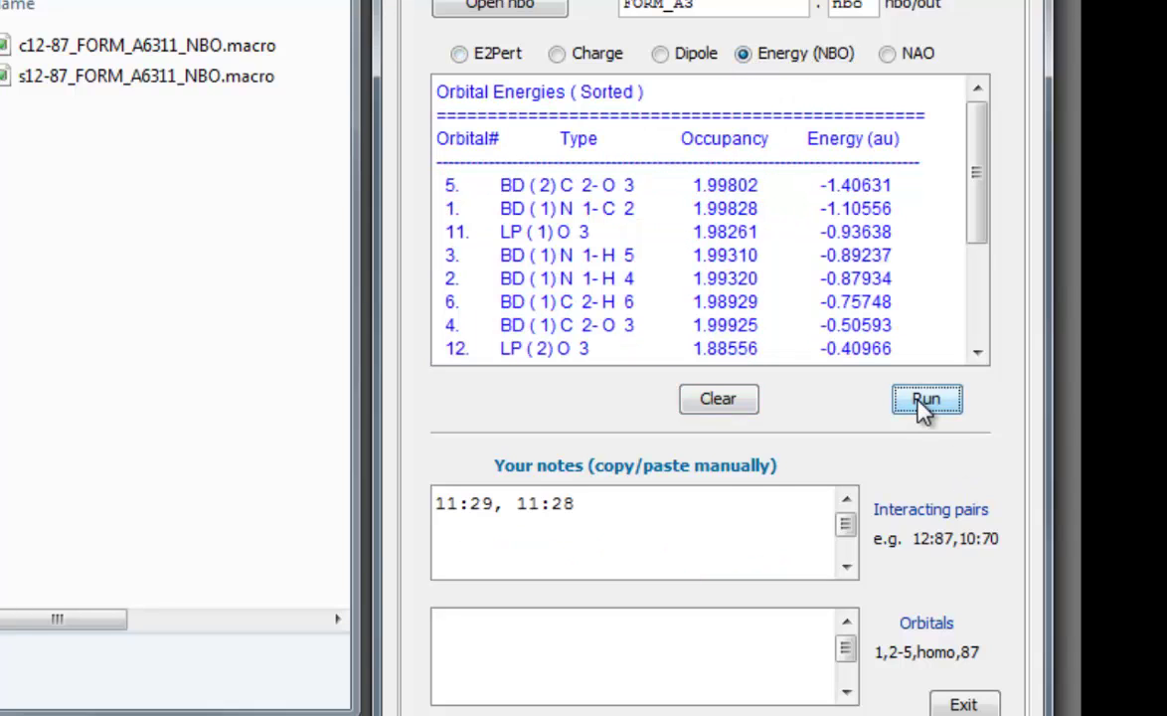
drag(982, 210, 982, 279)
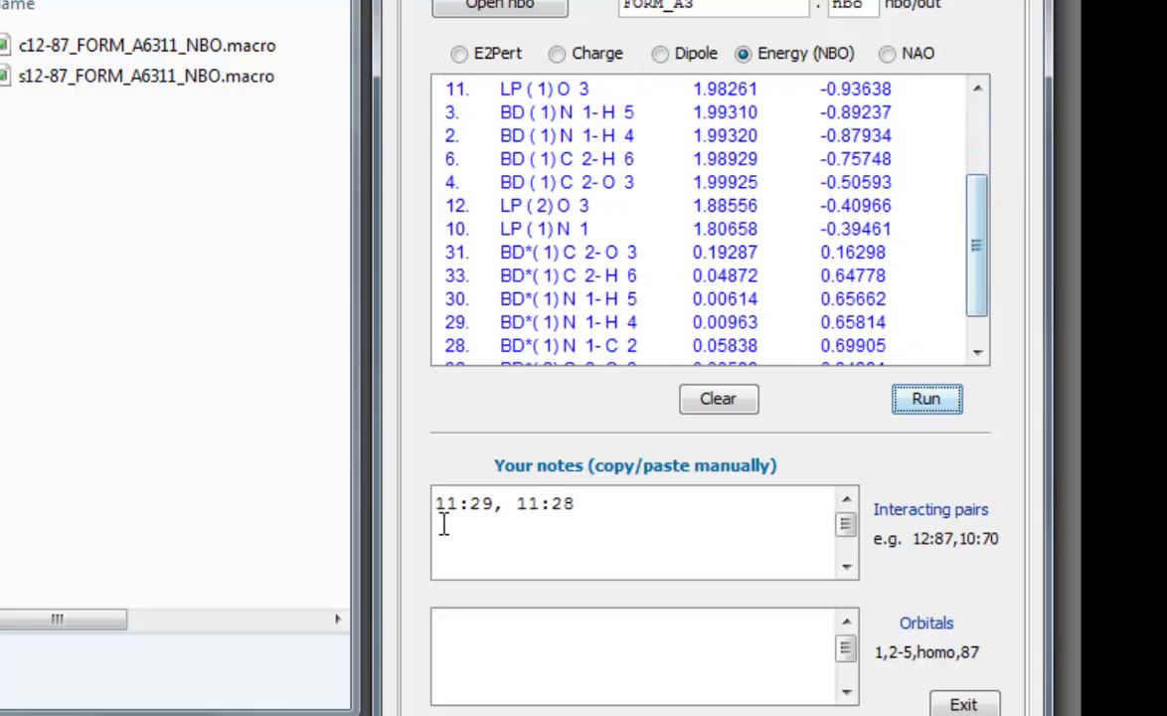
click(484, 624)
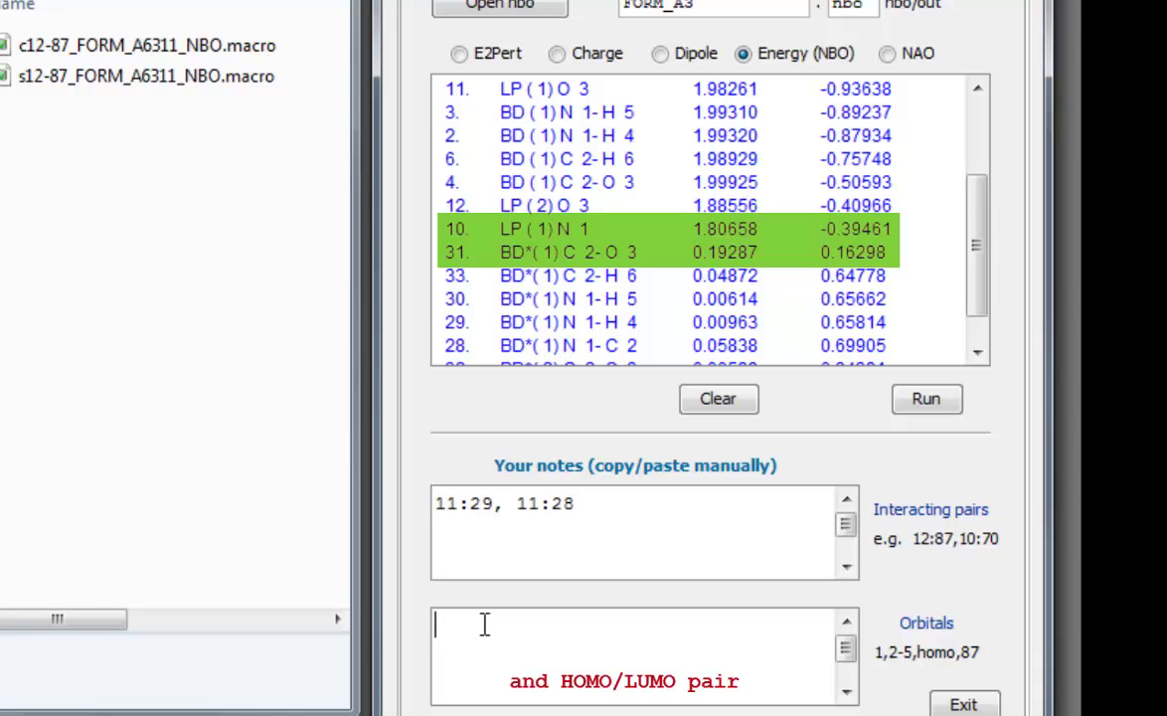
text(10)
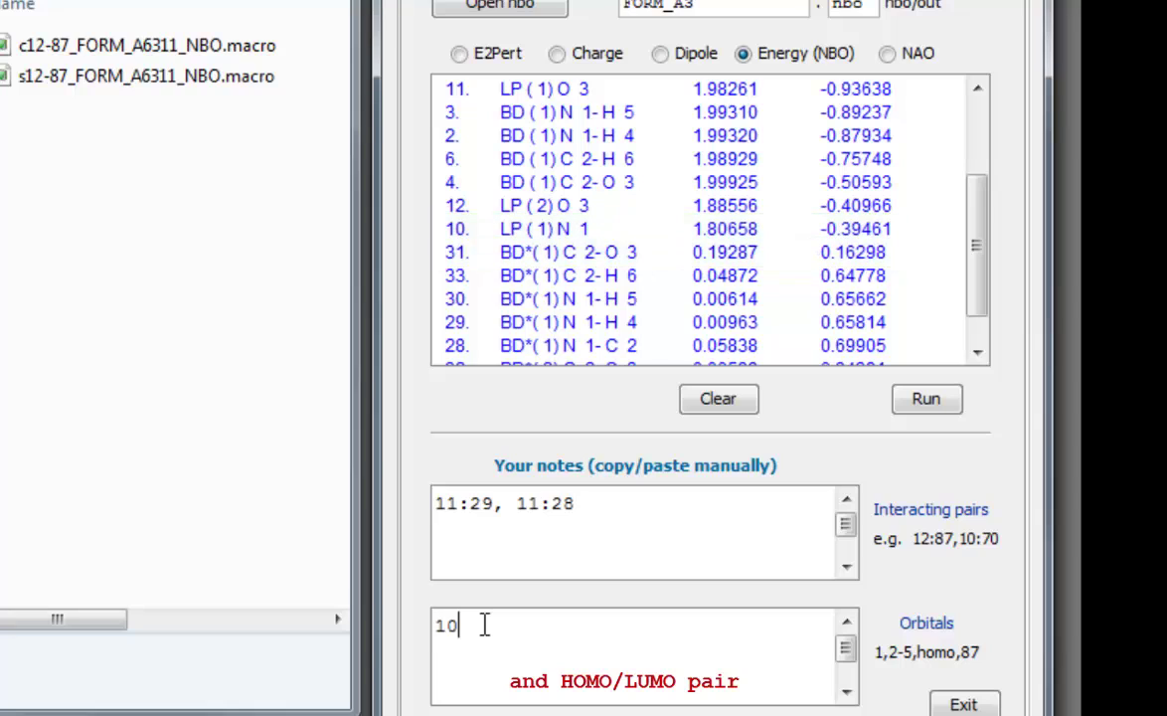
text(,)
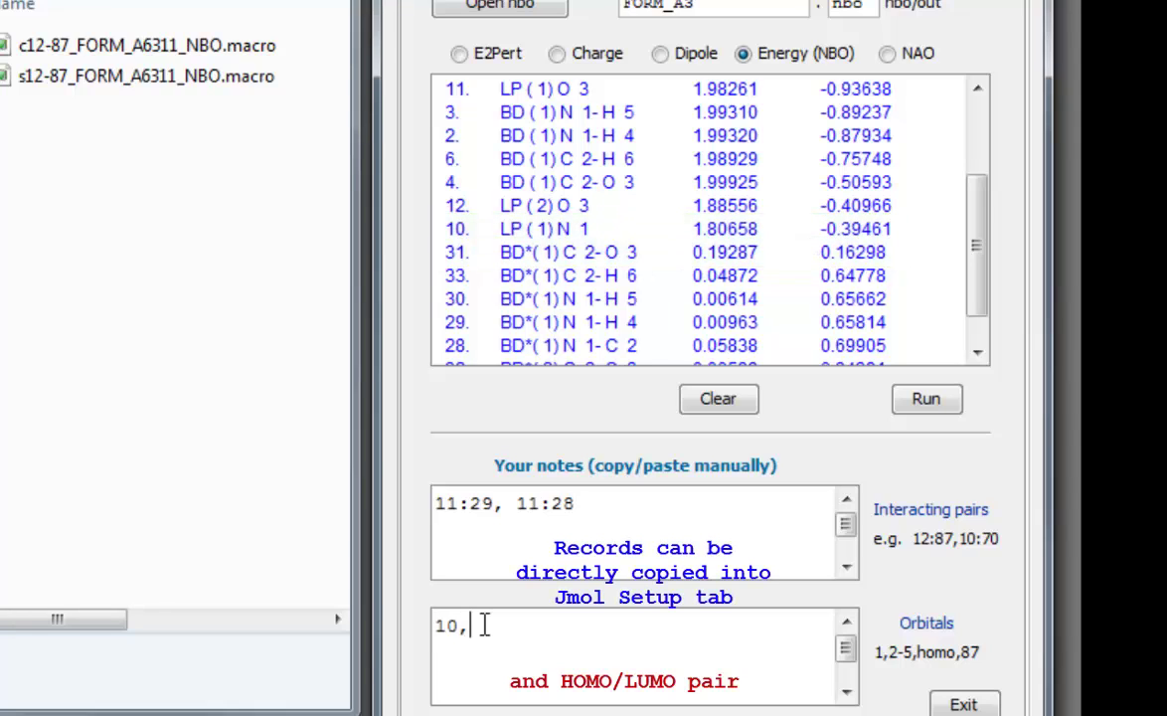